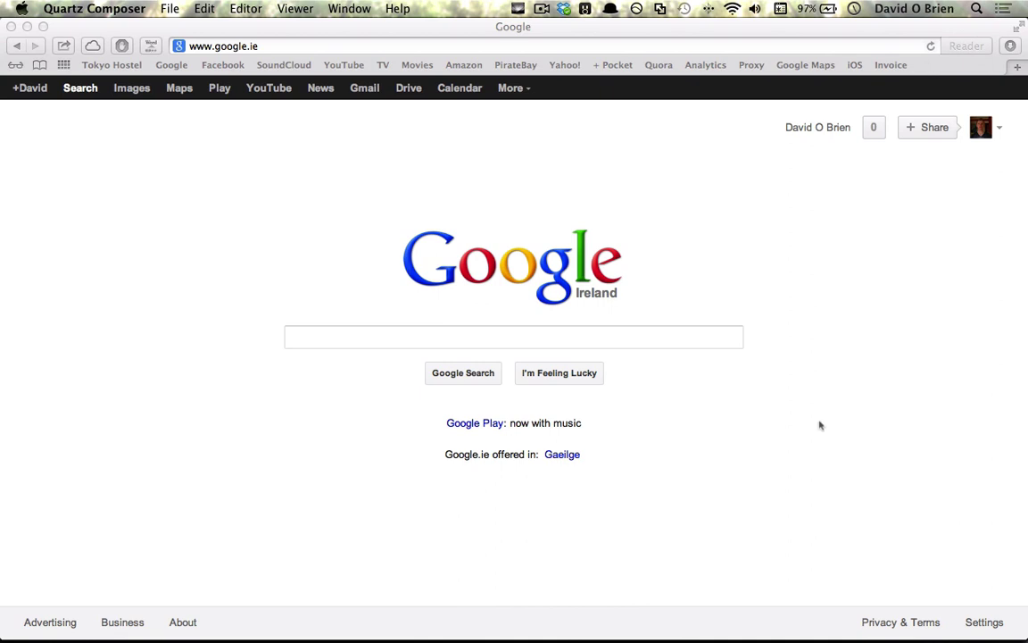
# - Launch Quartz Composer from the Dock, skip the Template Chooser, and create a File > New Blank composition
pyautogui.moveTo(579, 637)
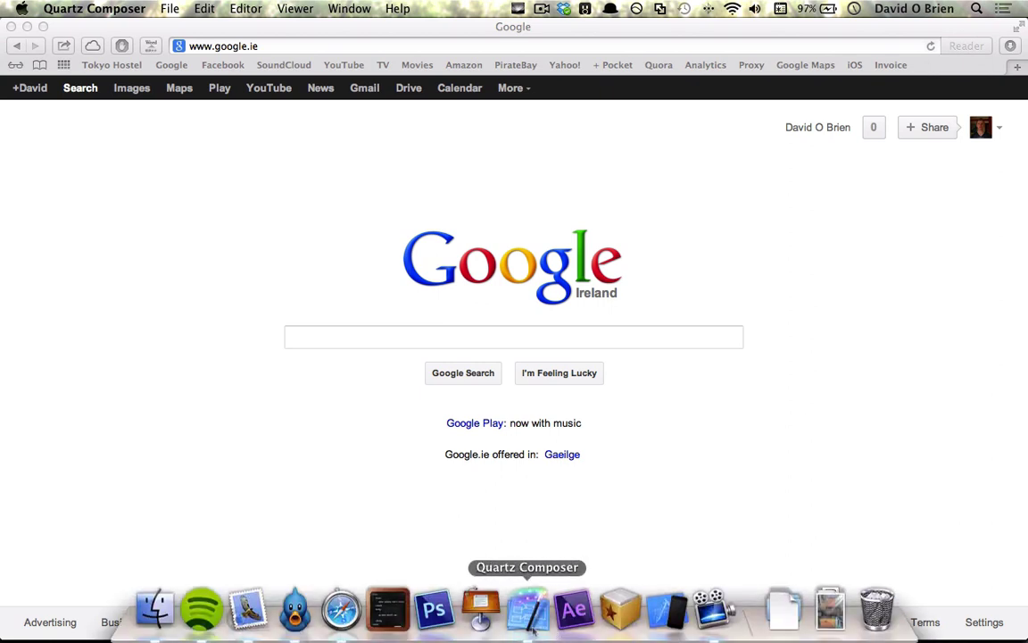
pyautogui.click(528, 625)
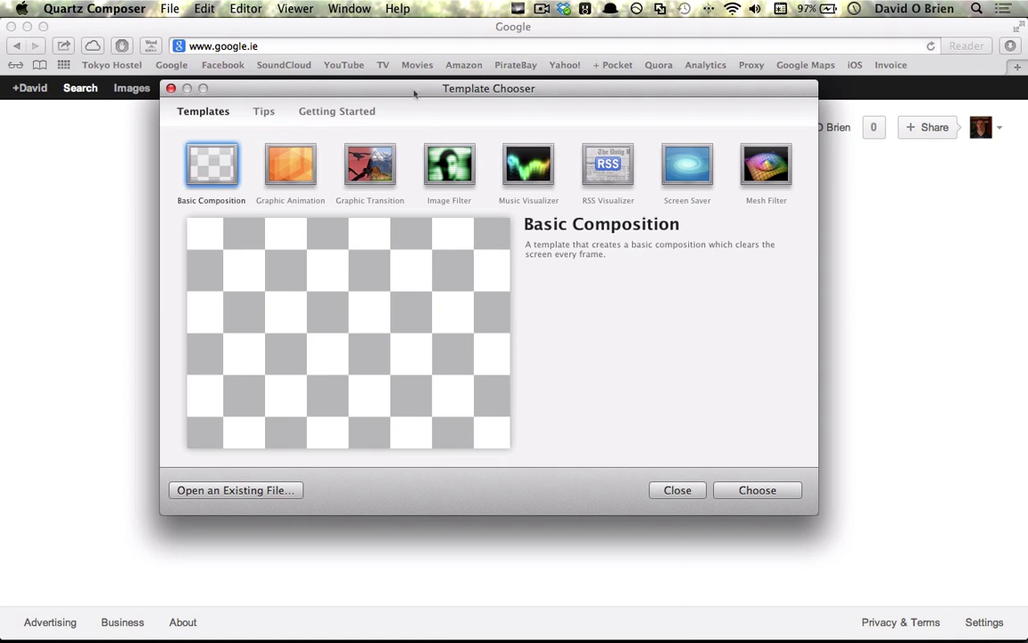
pyautogui.click(170, 88)
pyautogui.click(169, 8)
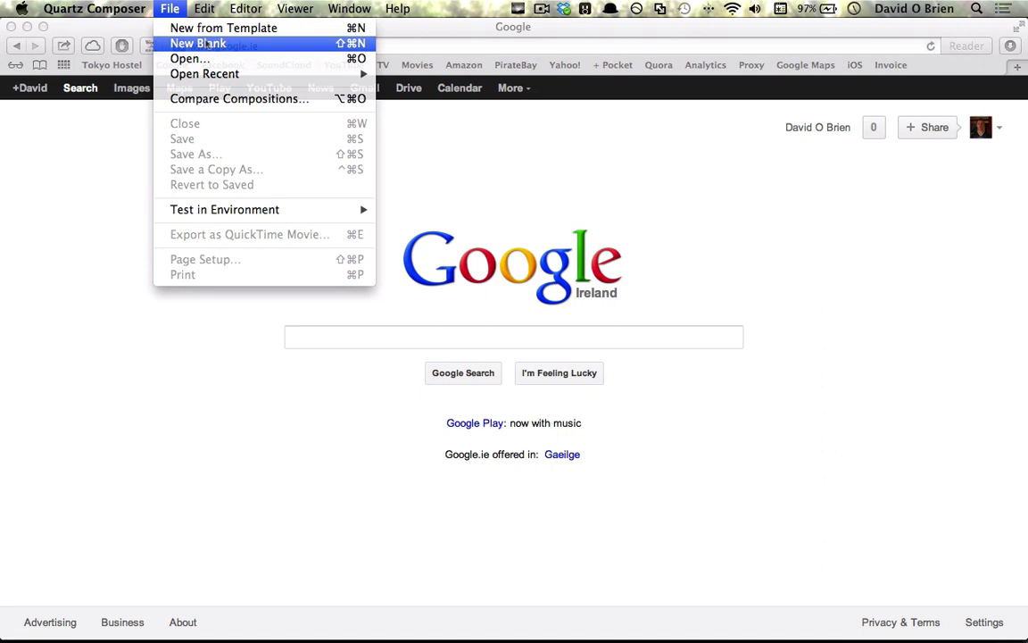
pyautogui.click(211, 43)
# - Place the Editor window on the left and the Viewer at the top right, with the Editor in front
pyautogui.moveTo(544, 53); pyautogui.dragTo(519, 50)
pyautogui.moveTo(888, 290); pyautogui.dragTo(864, 36)
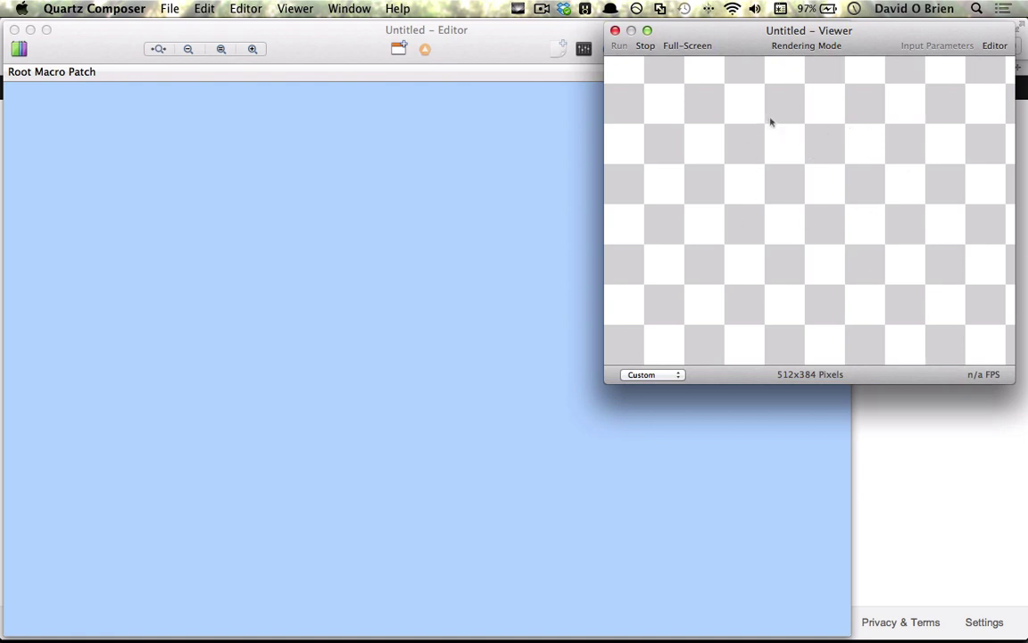
pyautogui.moveTo(670, 37)
pyautogui.mouseDown()
pyautogui.moveTo(687, 37)
pyautogui.moveTo(671, 33)
pyautogui.mouseUp()
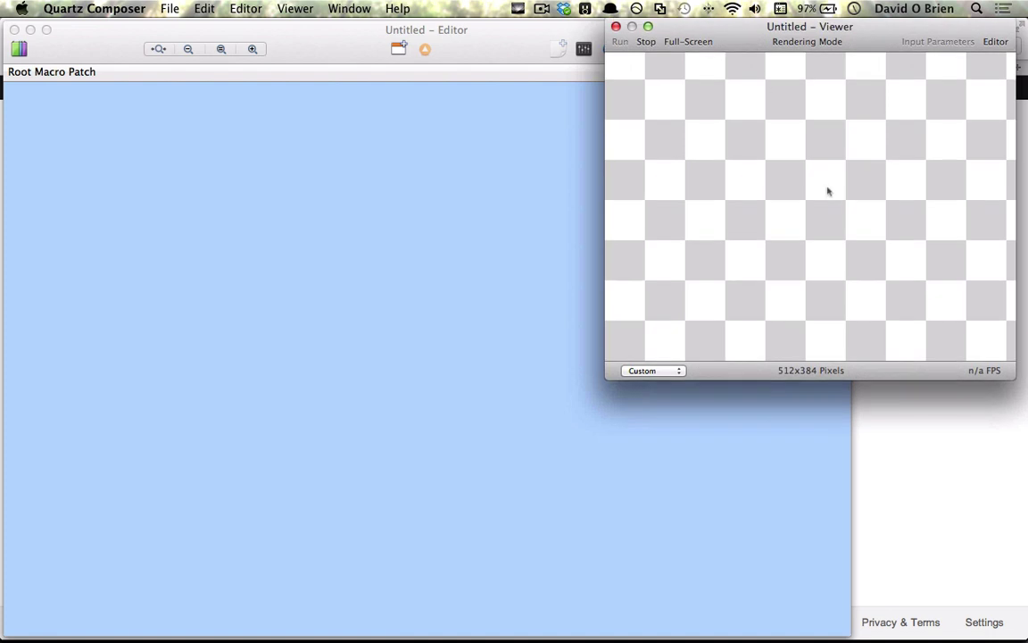
pyautogui.click(363, 257)
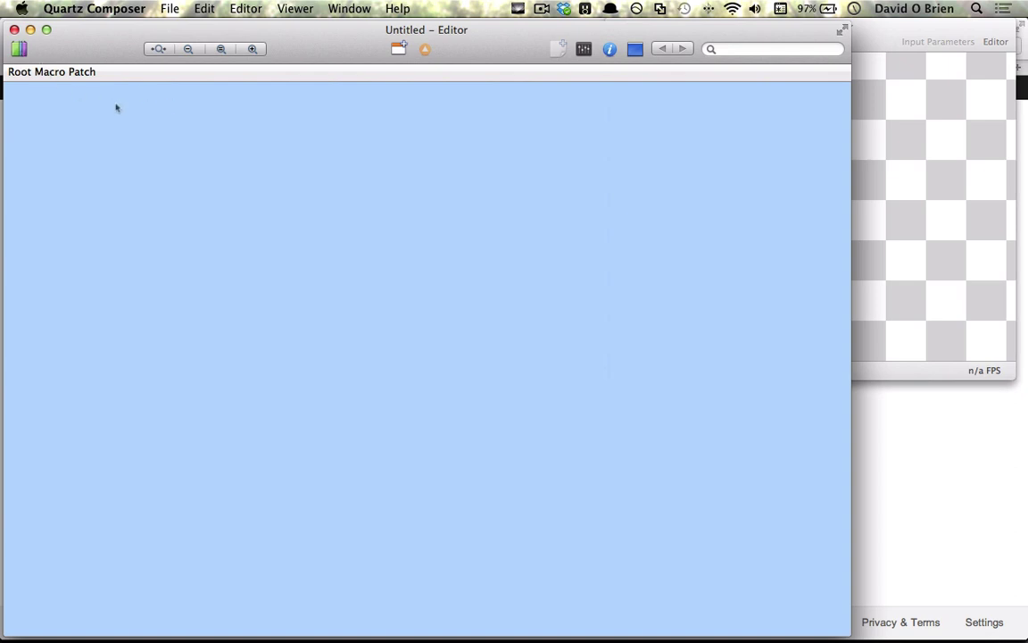
# - Add a Clear patch found by searching 'clear', and narrow the Editor so the black Viewer shows
pyautogui.press('super+Return')
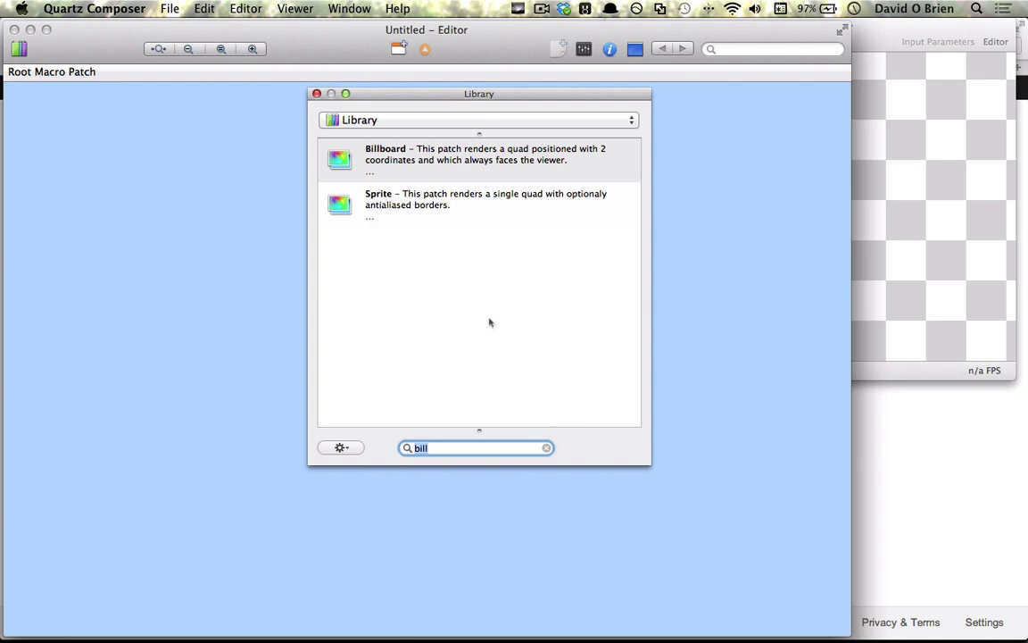
pyautogui.write('clear')
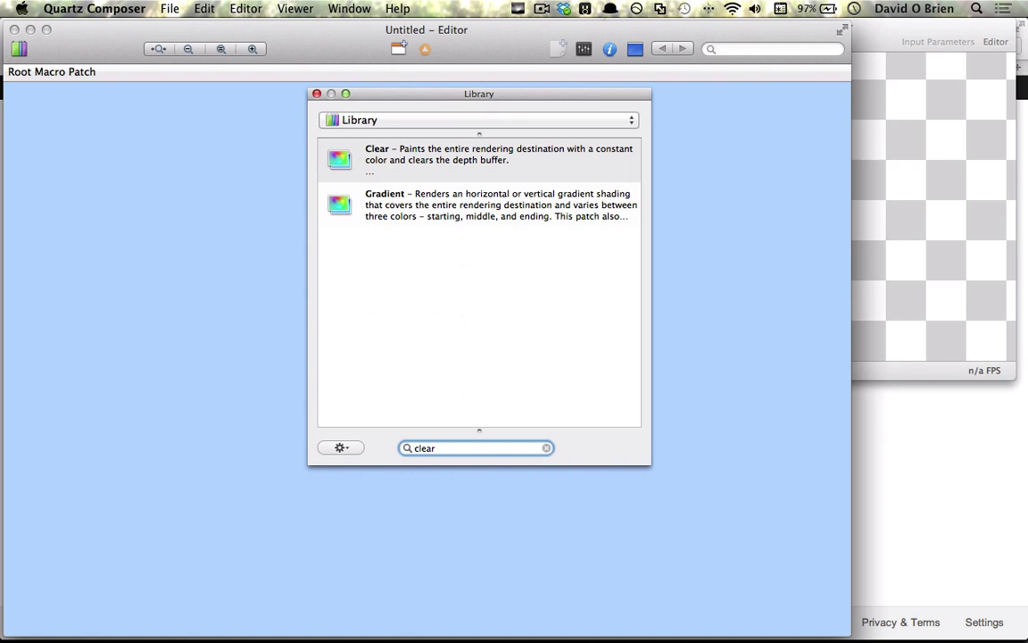
pyautogui.click(492, 163)
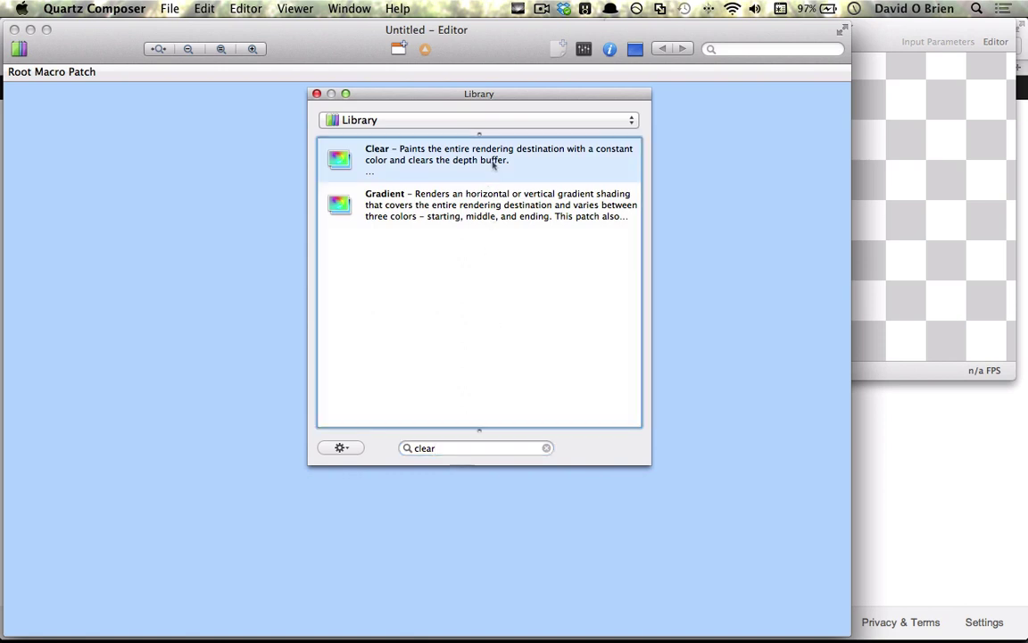
pyautogui.moveTo(492, 164); pyautogui.dragTo(335, 119)
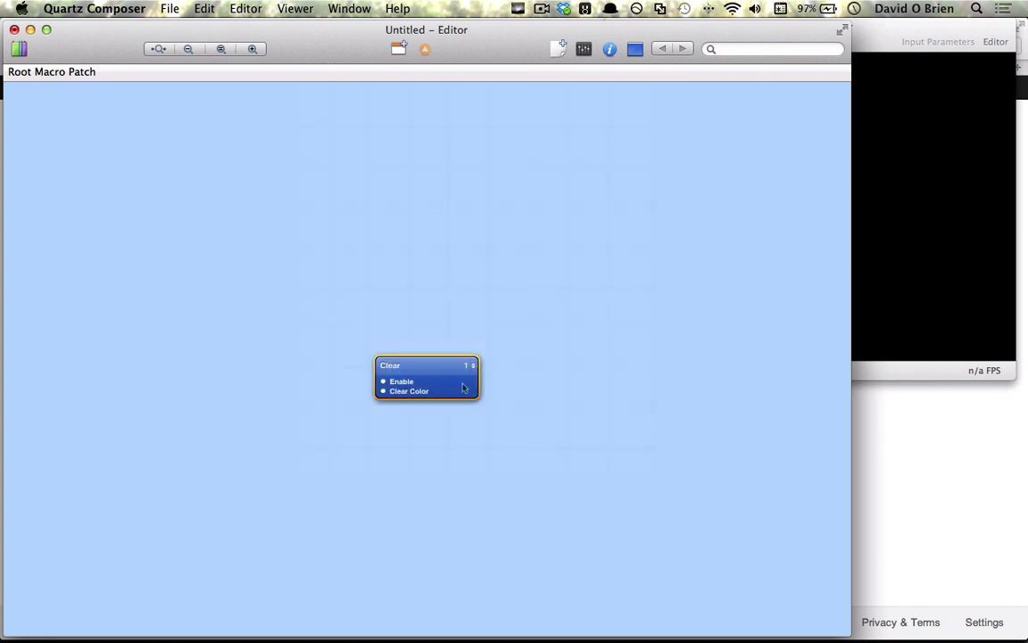
pyautogui.moveTo(420, 366); pyautogui.dragTo(273, 213)
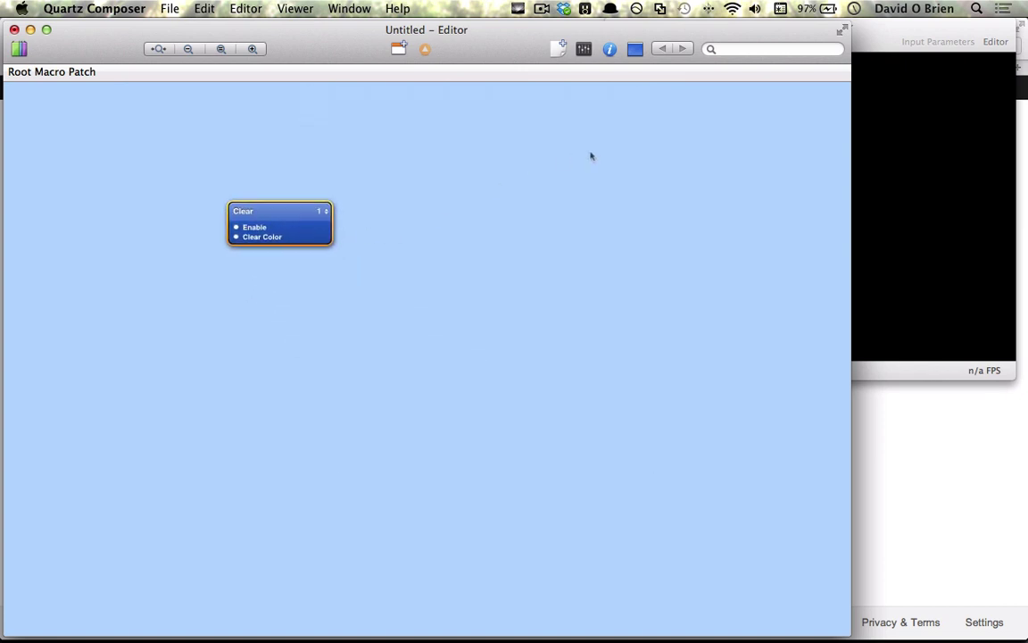
pyautogui.moveTo(851, 131); pyautogui.dragTo(598, 143)
pyautogui.moveTo(735, 39); pyautogui.dragTo(741, 46)
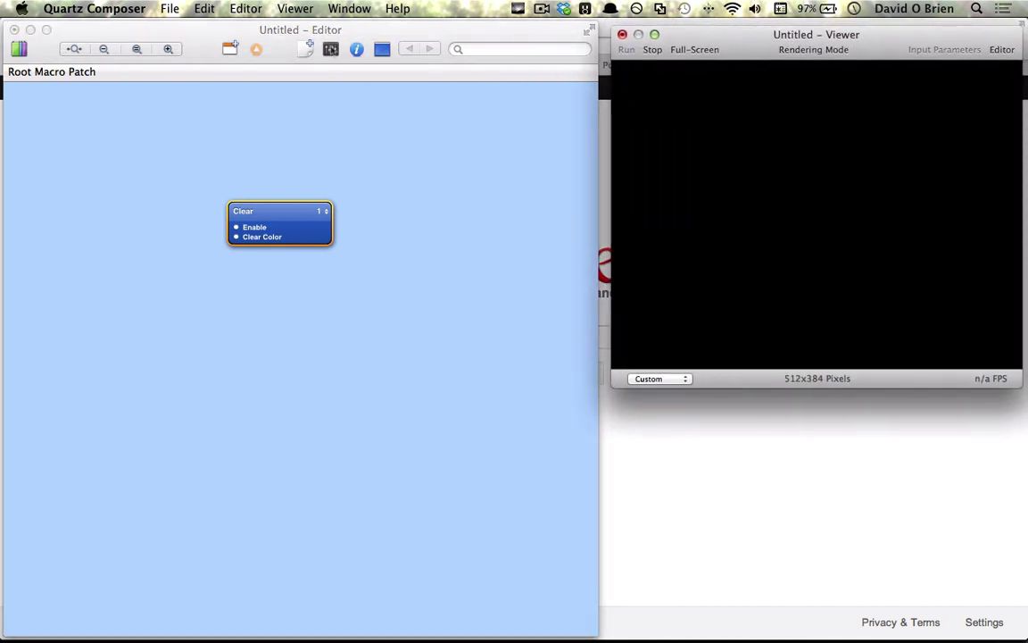
# - Open the Clear patch's inspector with Cmd+I and enlarge the Viewer to 562x426 pixels
pyautogui.click(330, 49)
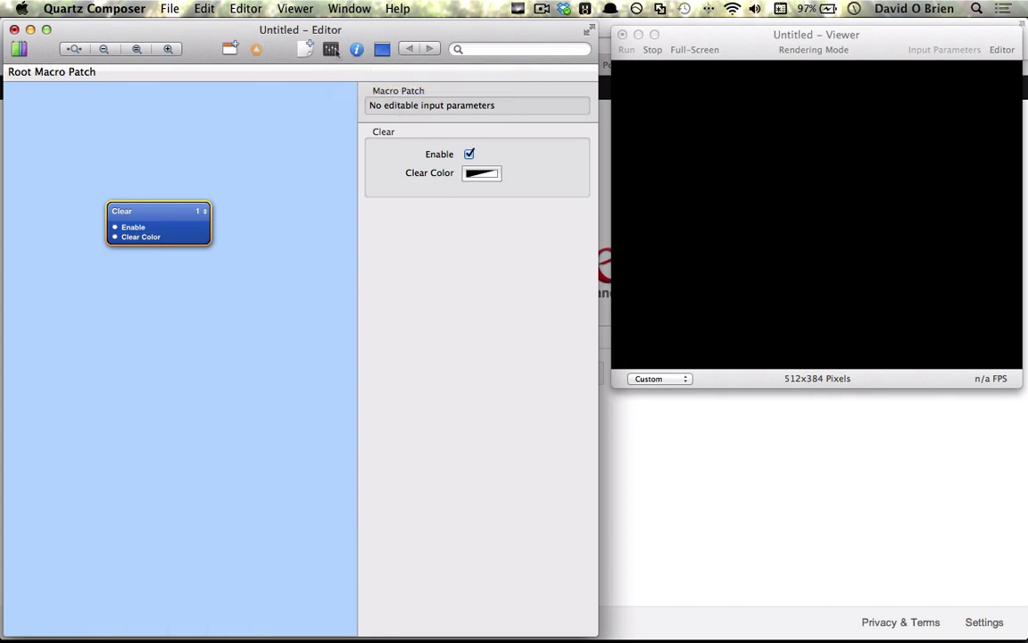
pyautogui.click(331, 49)
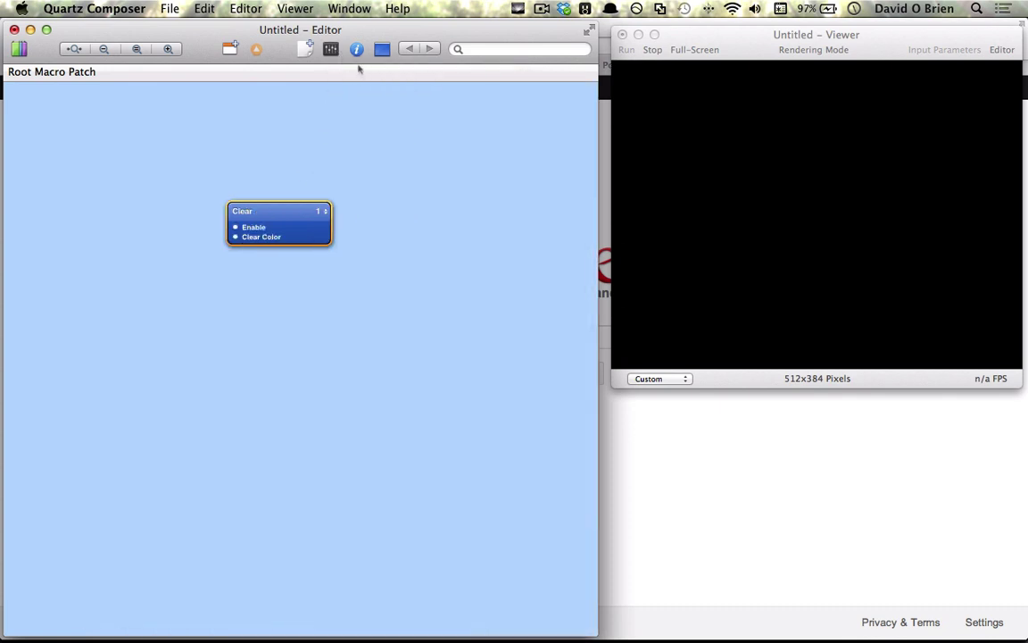
pyautogui.press('super+i')
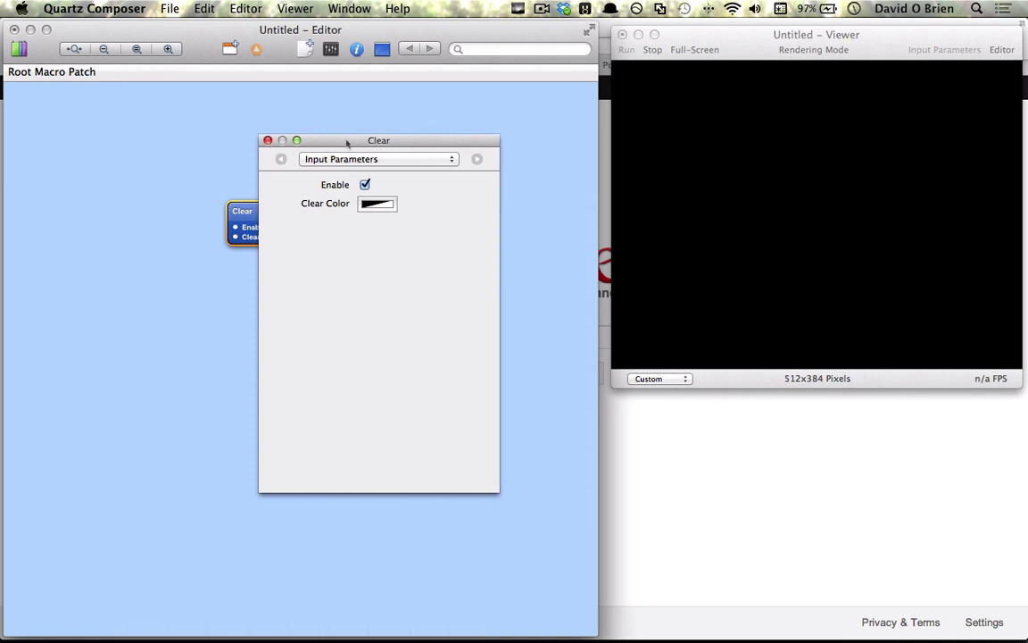
pyautogui.moveTo(345, 140); pyautogui.dragTo(373, 108)
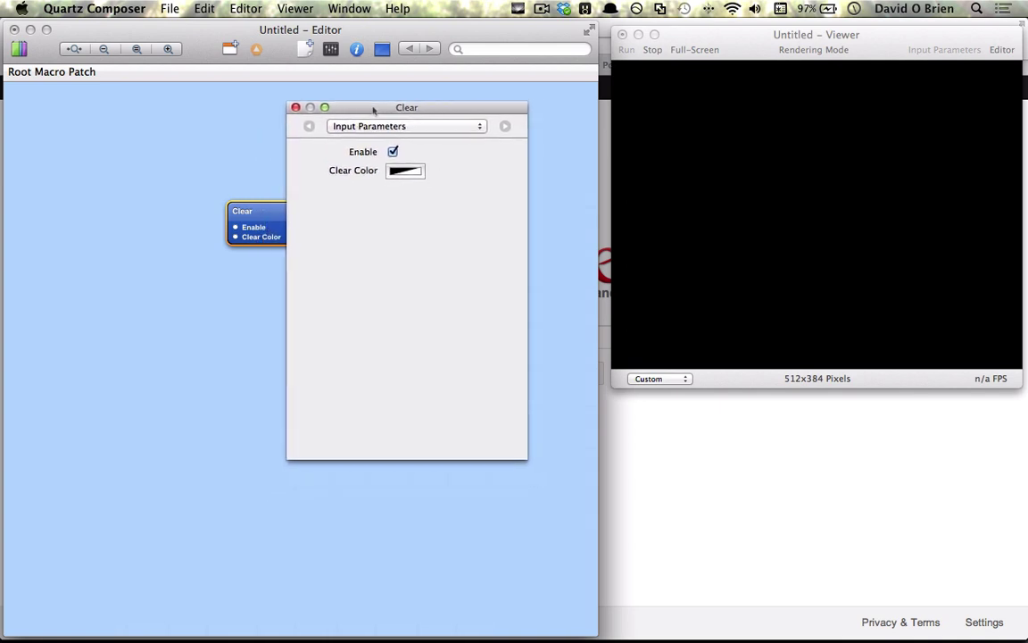
pyautogui.click(773, 203)
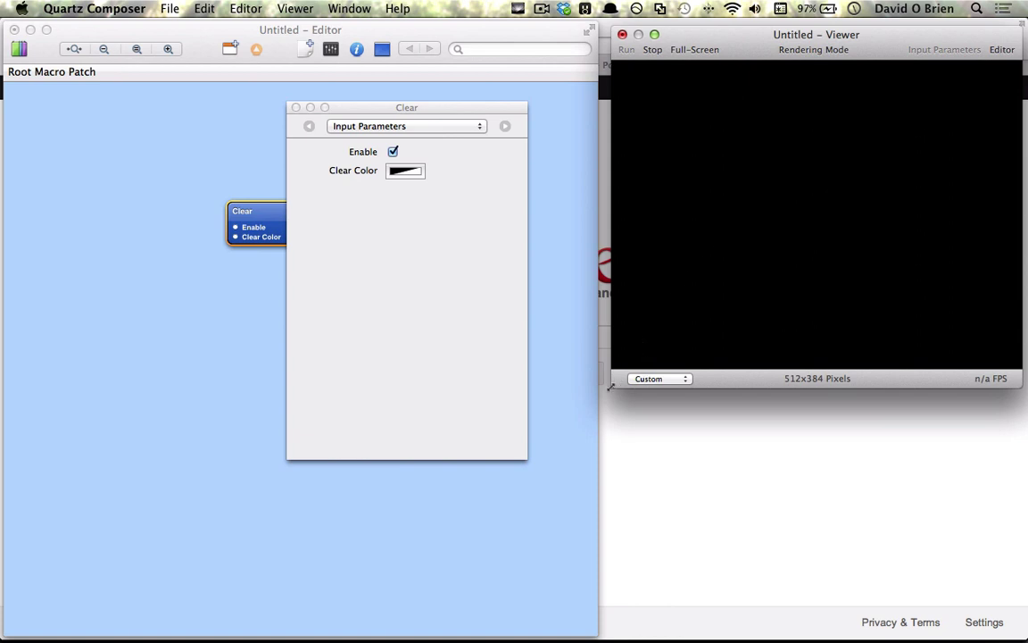
pyautogui.moveTo(611, 386); pyautogui.dragTo(572, 421)
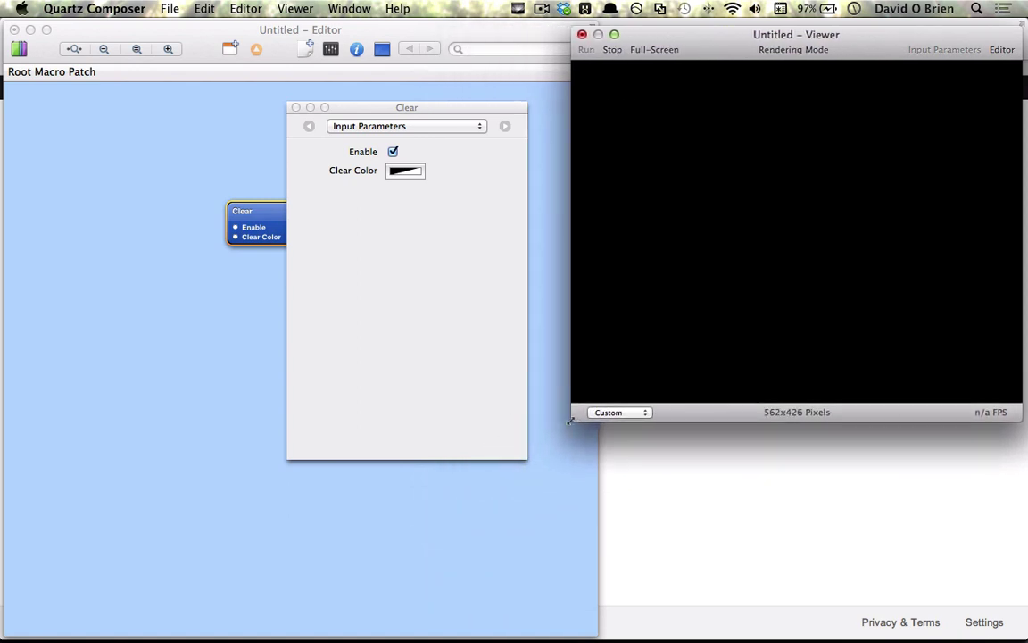
# - Set the Clear Color to Snow white at 100% opacity, then close the colour picker and inspector
pyautogui.click(394, 152)
pyautogui.click(394, 151)
pyautogui.click(406, 172)
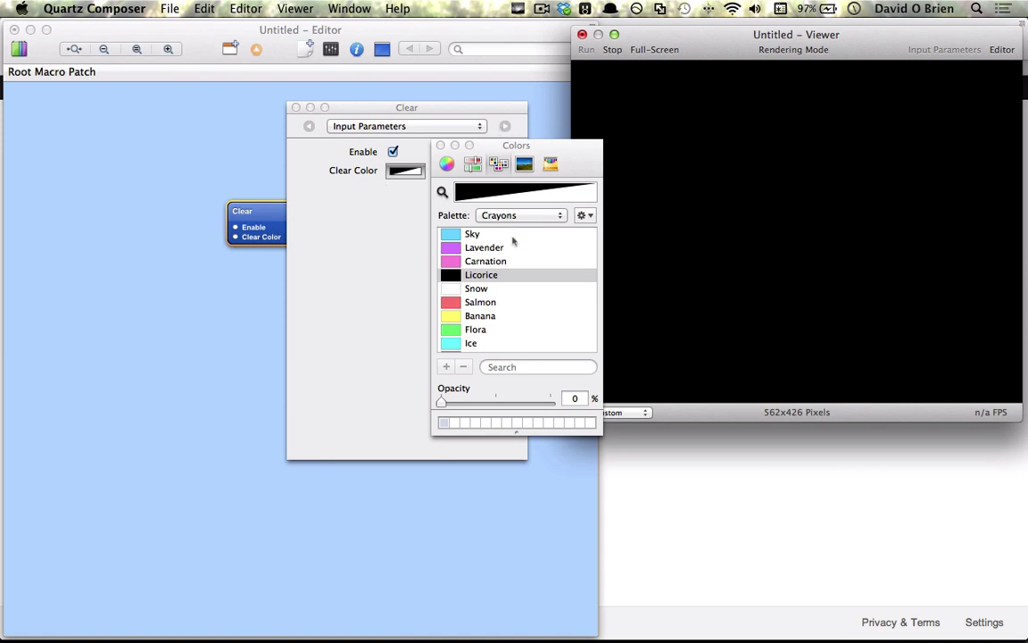
pyautogui.moveTo(441, 403); pyautogui.dragTo(553, 400)
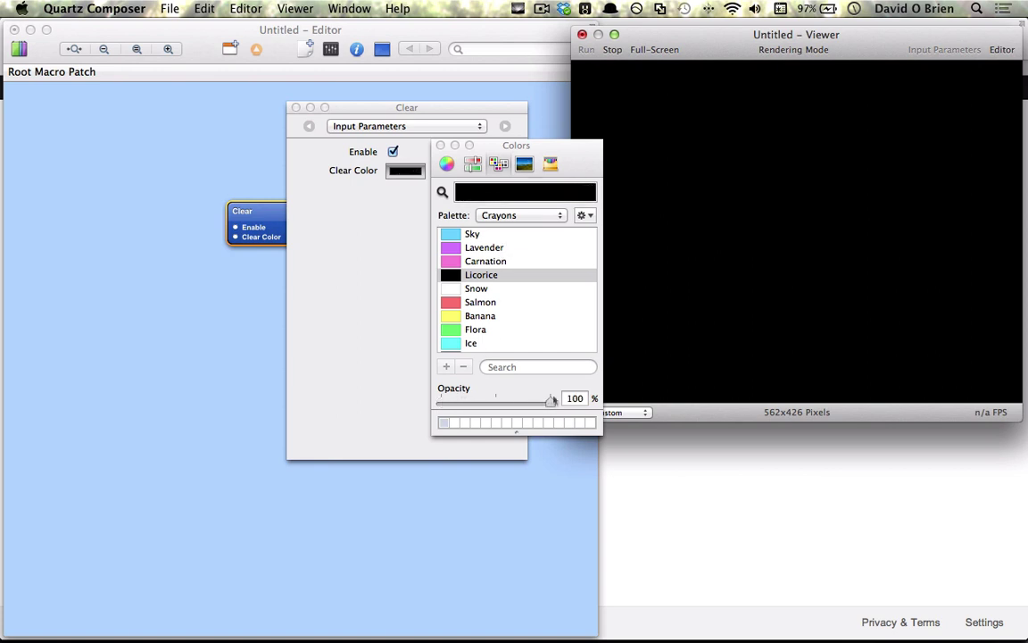
pyautogui.click(497, 304)
pyautogui.click(498, 314)
pyautogui.click(487, 290)
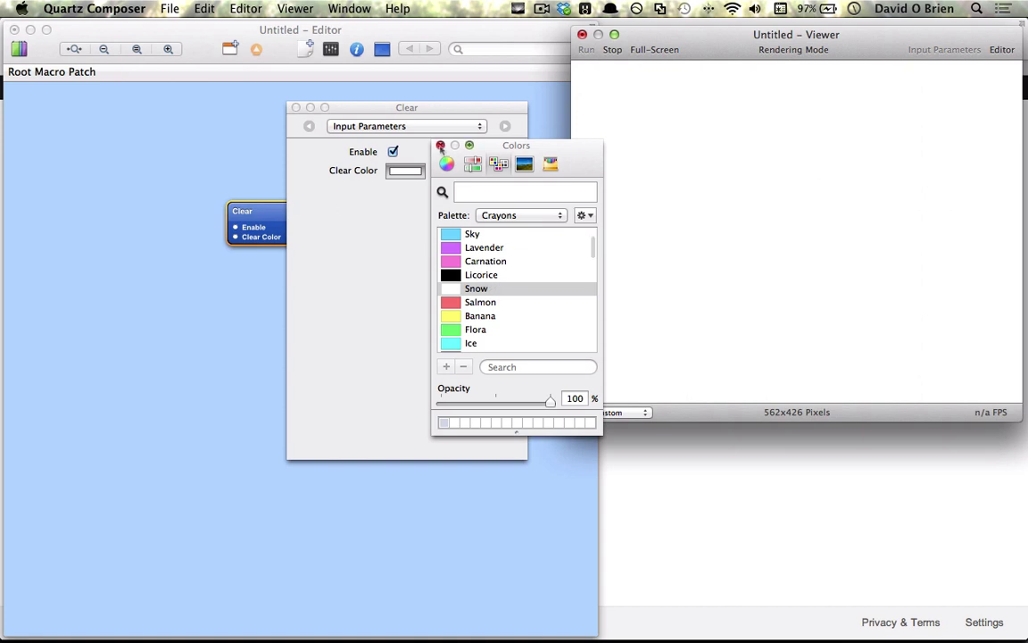
pyautogui.click(440, 145)
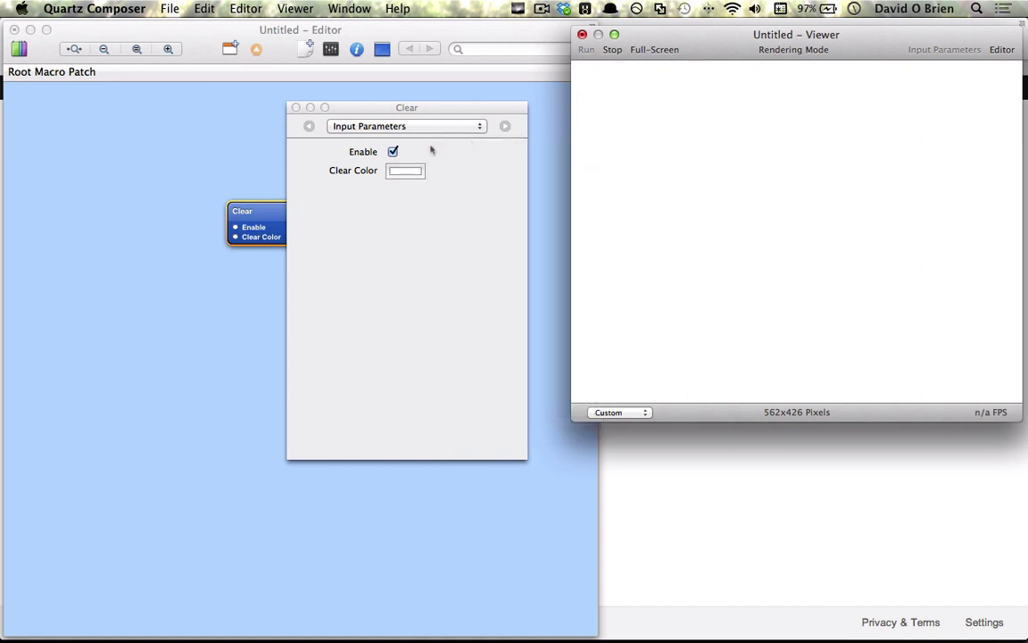
pyautogui.click(295, 108)
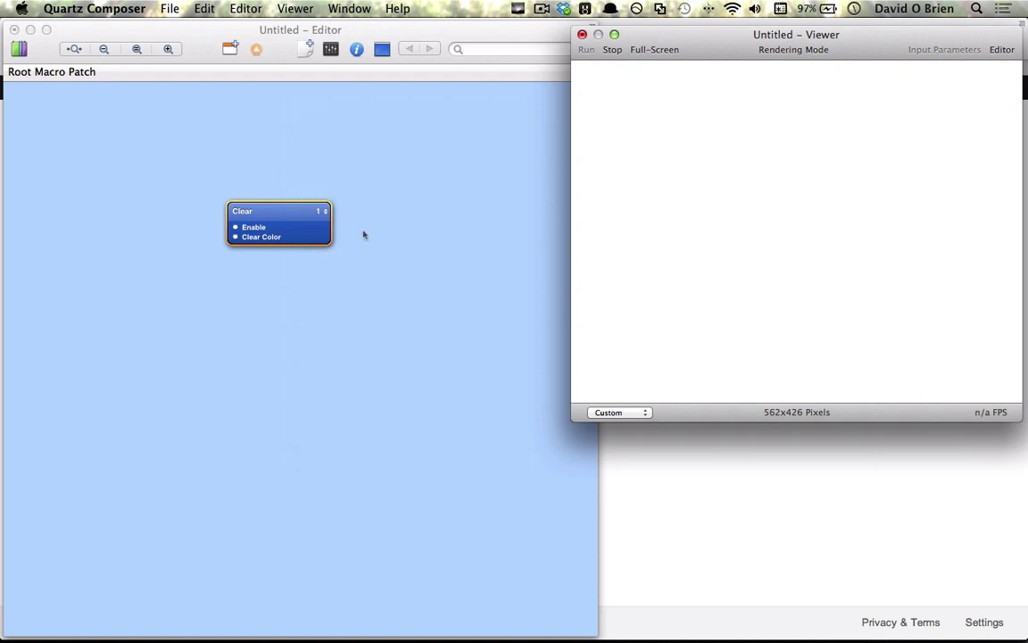
# - Drag htc.png from Finder's Home Assets folder onto the Quartz Composer editor canvas
pyautogui.moveTo(480, 625)
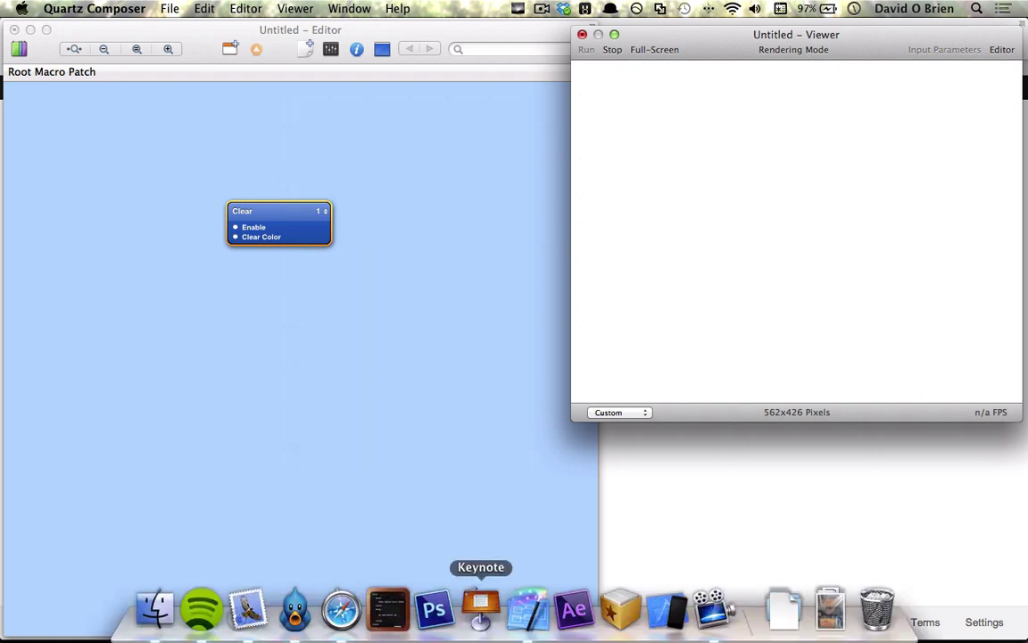
pyautogui.click(154, 603)
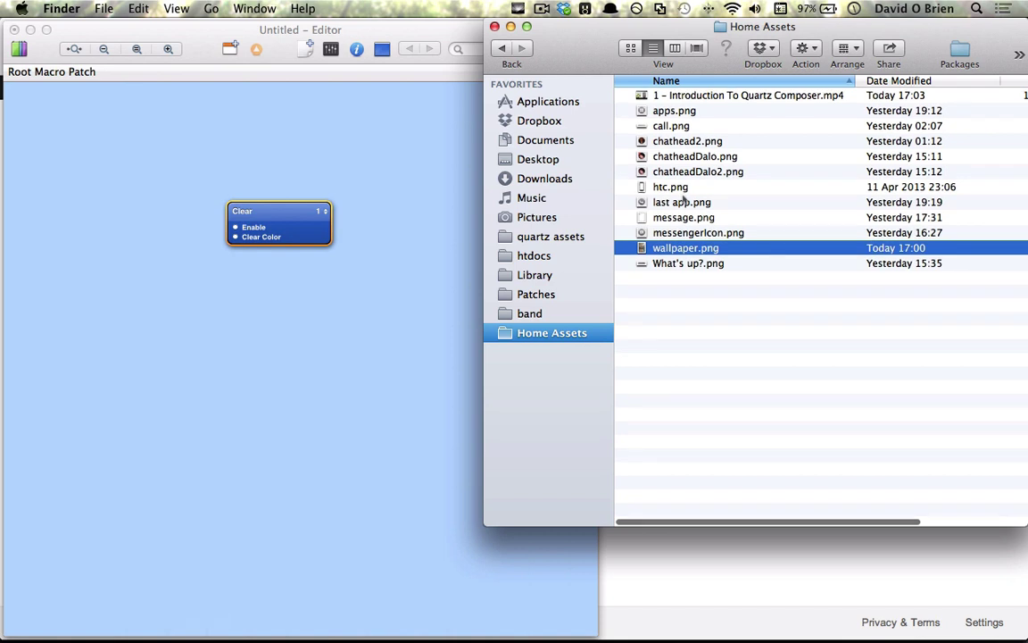
pyautogui.moveTo(665, 188); pyautogui.dragTo(241, 343)
# - Drop the htc image patch onto the canvas, move it up-left, and show the Viewer
pyautogui.click(585, 125)
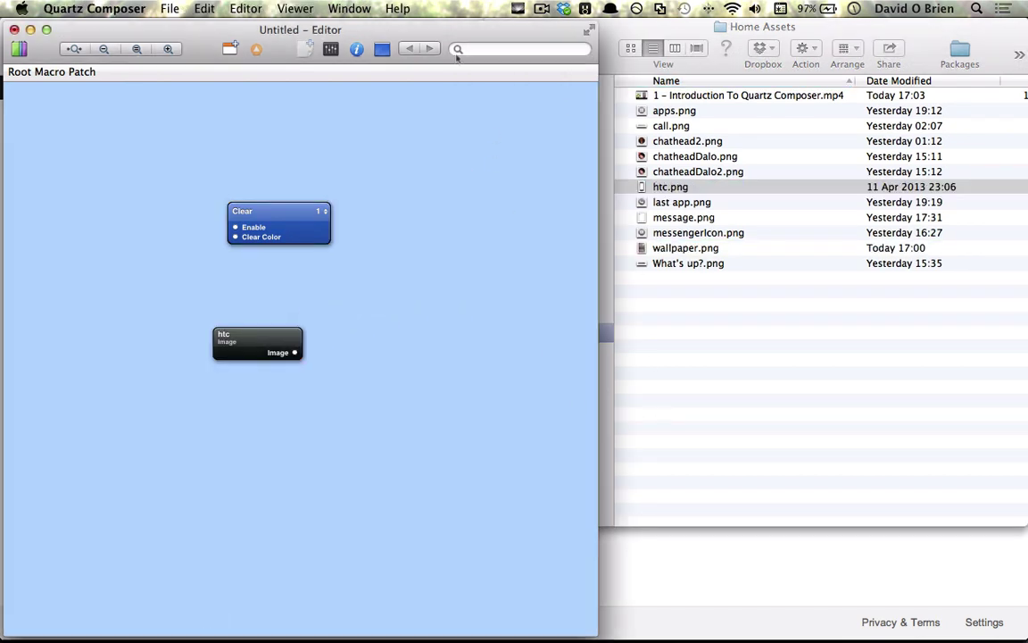
pyautogui.click(381, 47)
pyautogui.moveTo(256, 352); pyautogui.dragTo(225, 303)
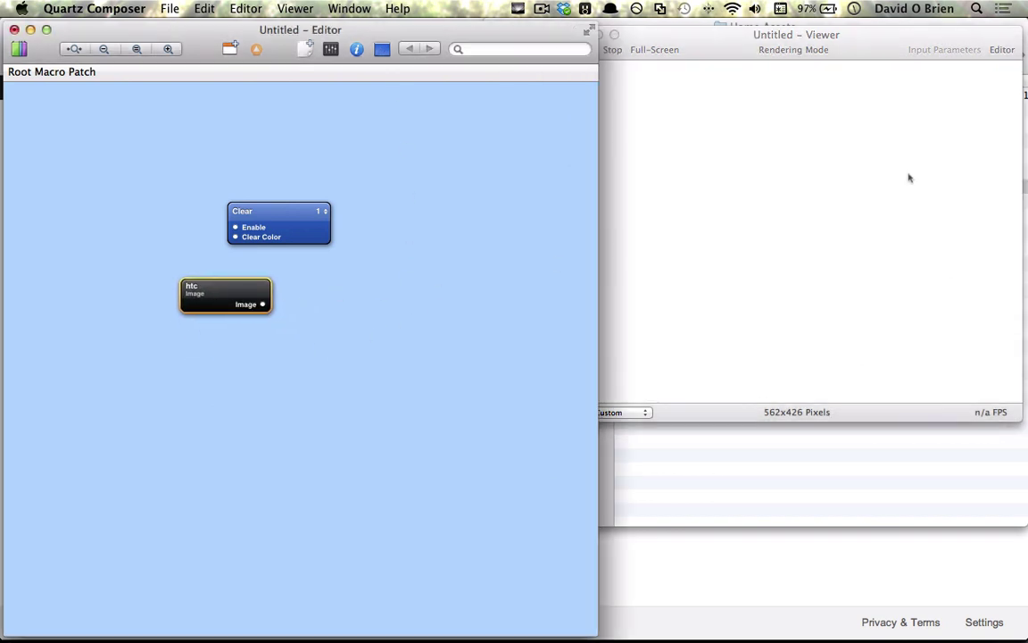
pyautogui.click(820, 161)
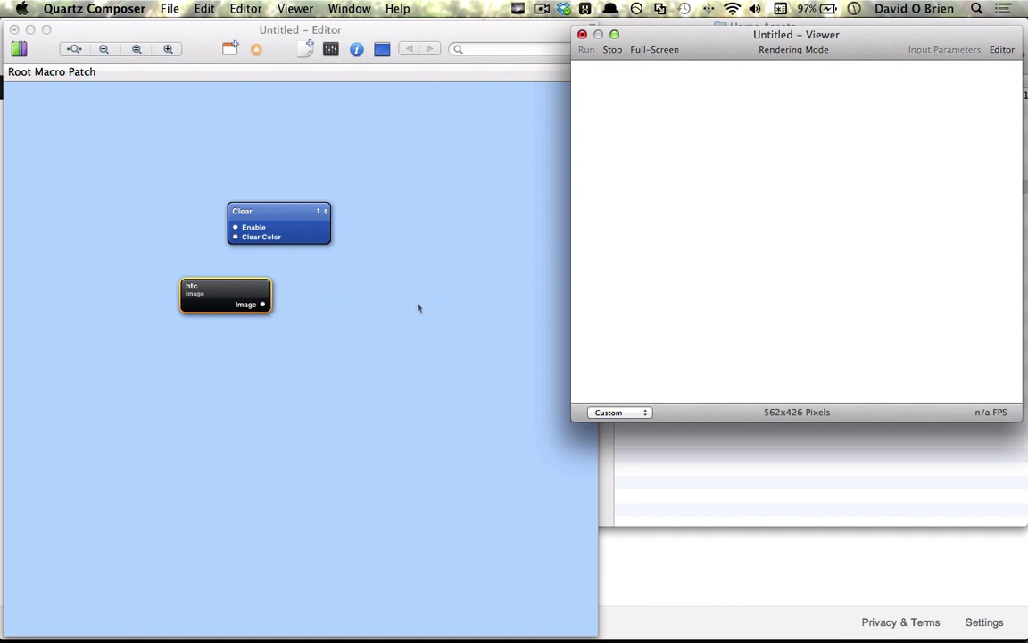
pyautogui.click(457, 330)
# - Add a Billboard patch via a 'bill' Library search and wire the htc Image into its Image input
pyautogui.press('super+Return')
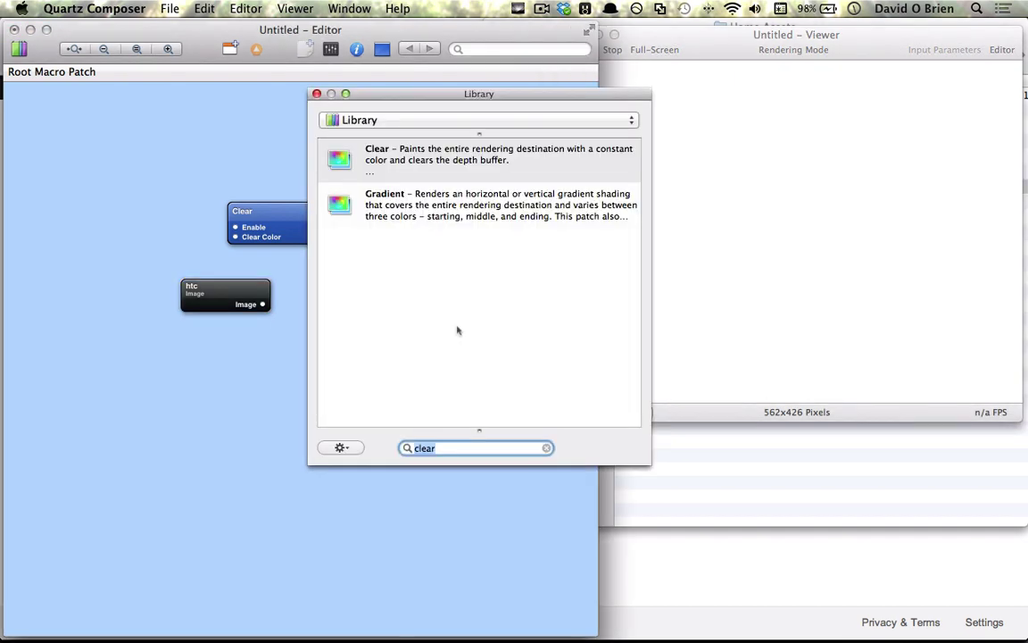
pyautogui.write('bill')
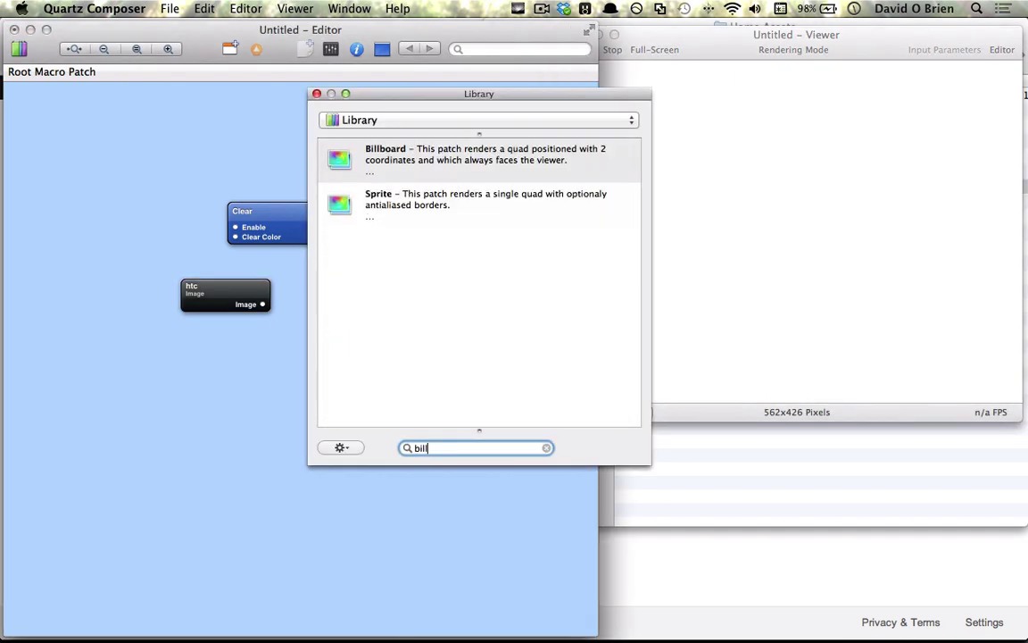
pyautogui.press('Down')
pyautogui.press('Up')
pyautogui.press('Down')
pyautogui.press('Up')
pyautogui.press('Return')
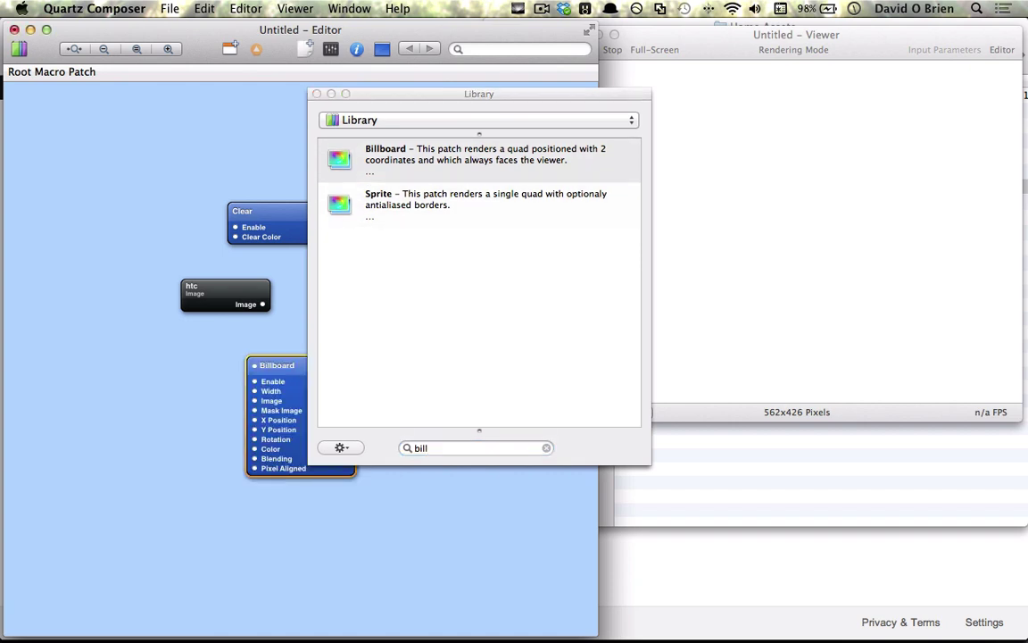
pyautogui.click(317, 94)
pyautogui.moveTo(295, 372); pyautogui.dragTo(365, 295)
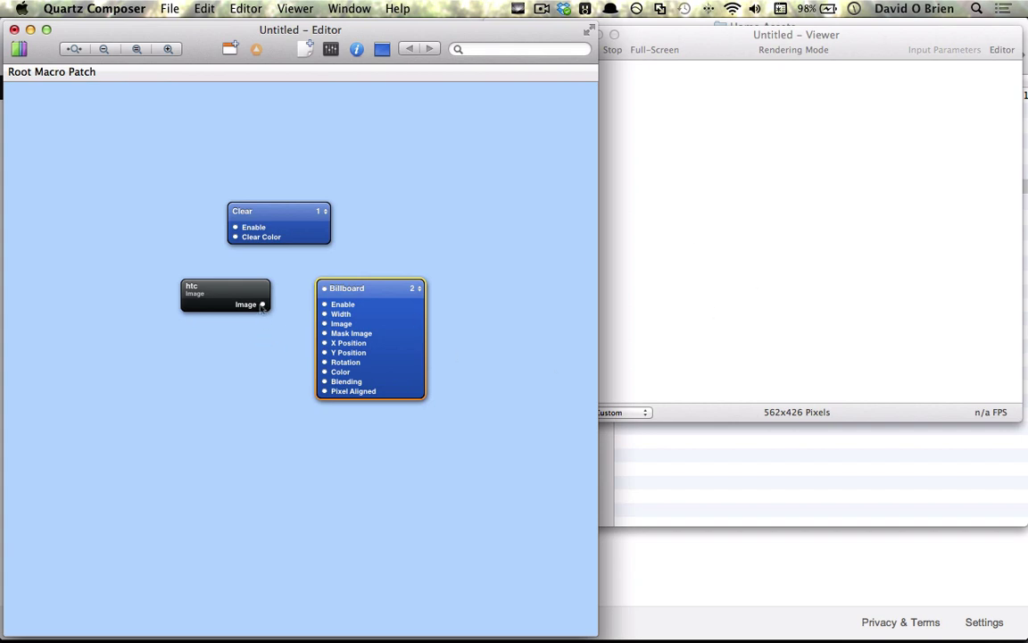
pyautogui.moveTo(262, 304); pyautogui.dragTo(327, 325)
# - Set the Billboard's Width to 0.8168 in its inspector so the whole phone fits
pyautogui.click(671, 230)
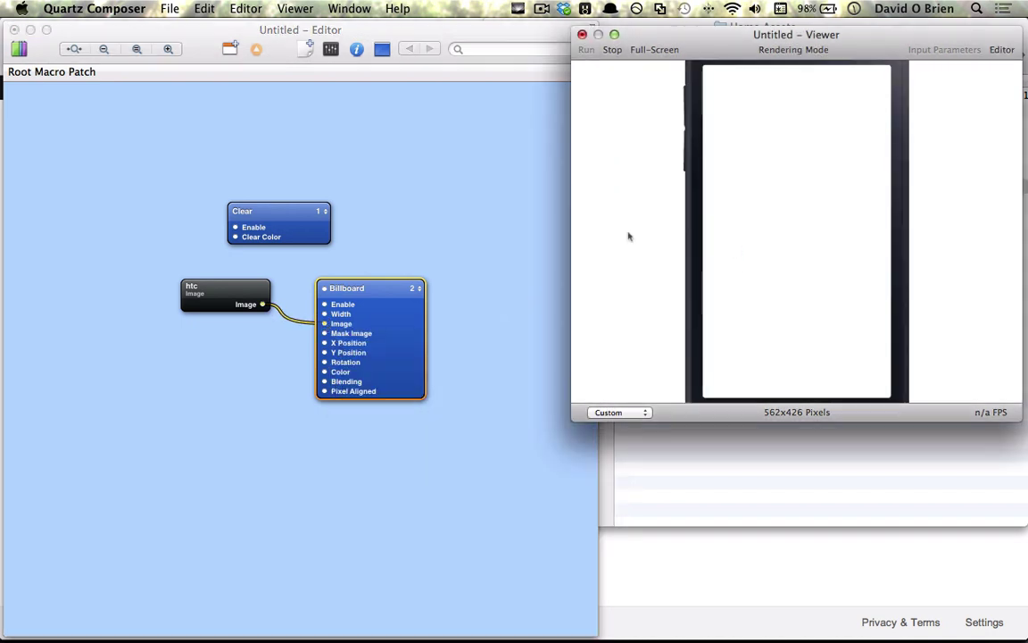
pyautogui.click(354, 354)
pyautogui.press('super+i')
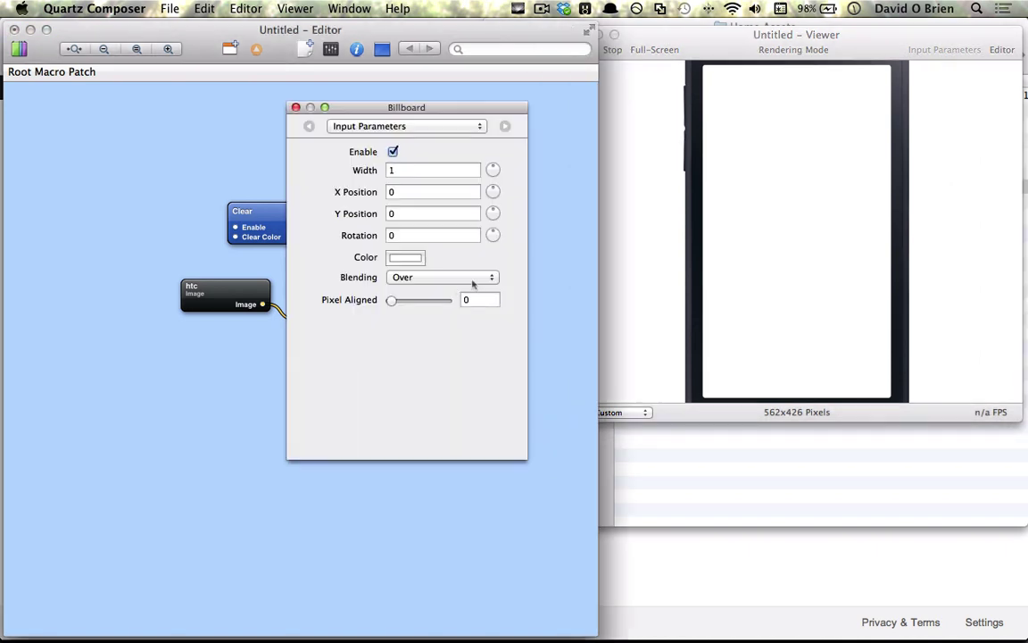
pyautogui.moveTo(491, 169); pyautogui.dragTo(454, 176)
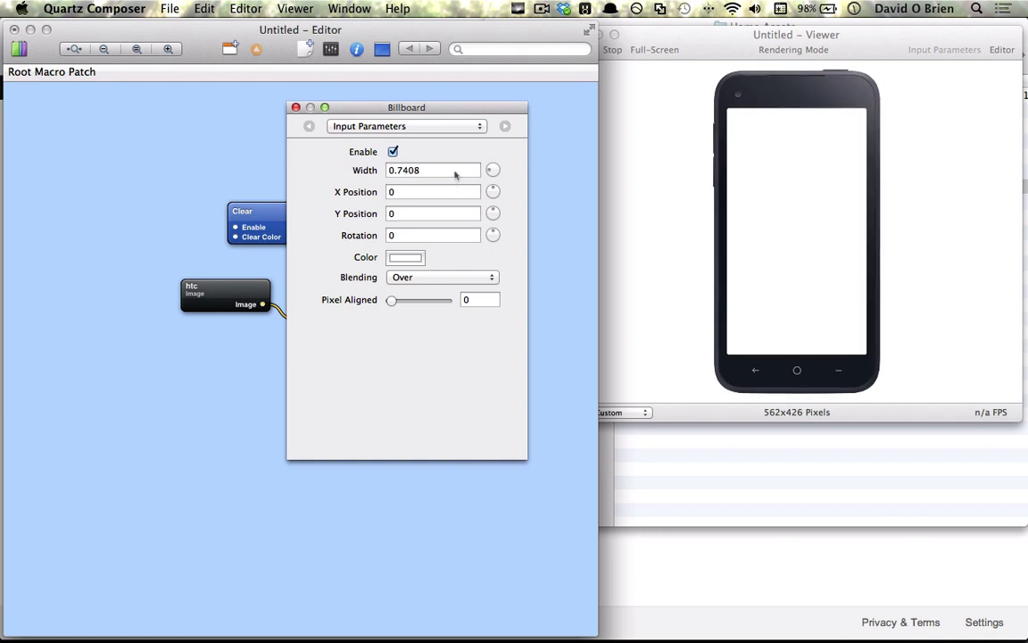
pyautogui.click(422, 170)
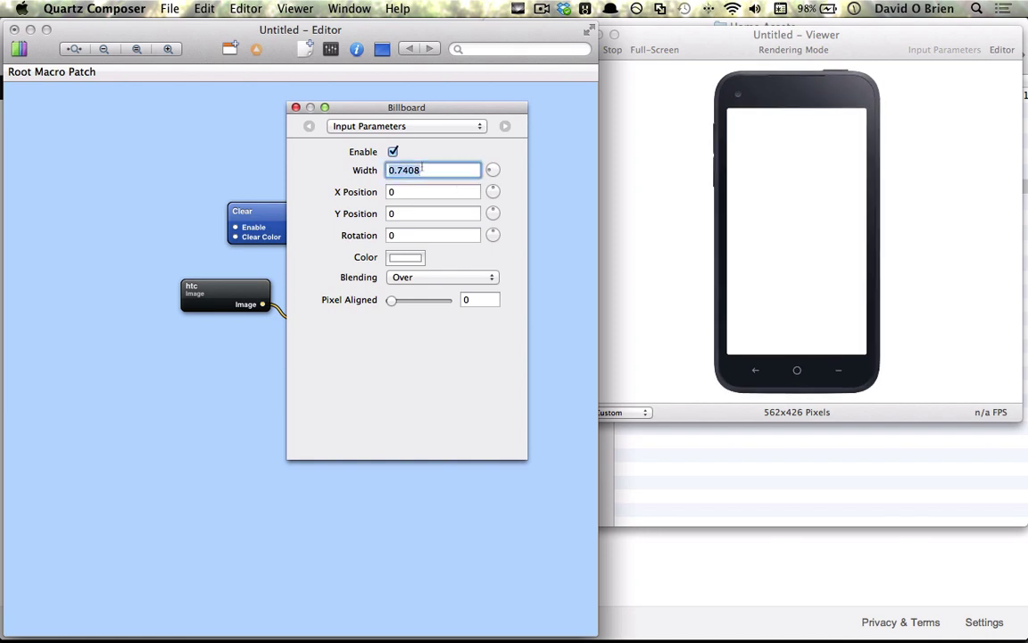
pyautogui.write('.8168')
pyautogui.press('Return')
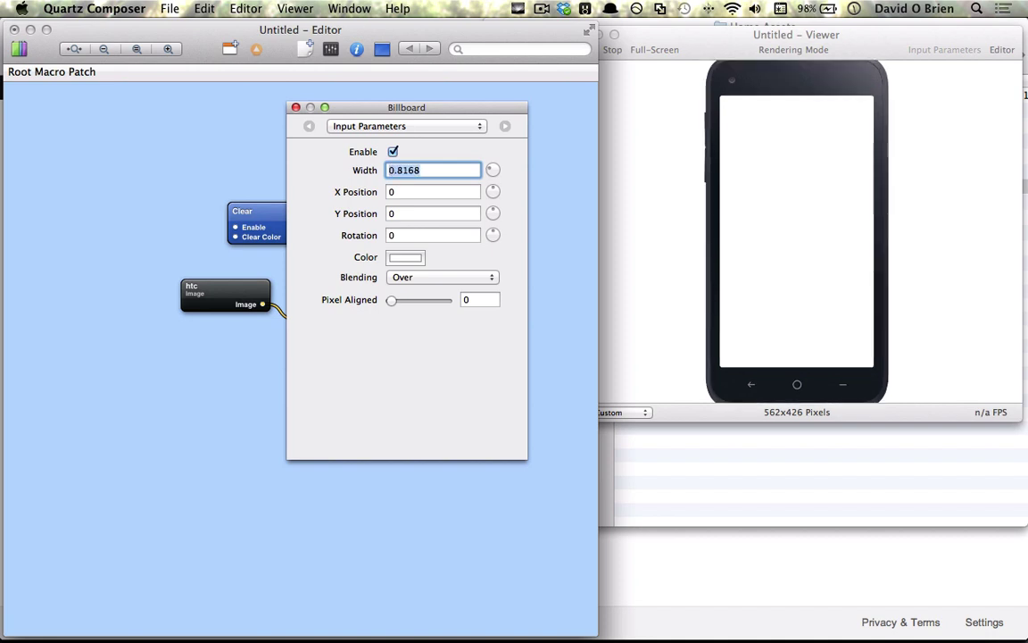
pyautogui.click(296, 107)
pyautogui.click(913, 309)
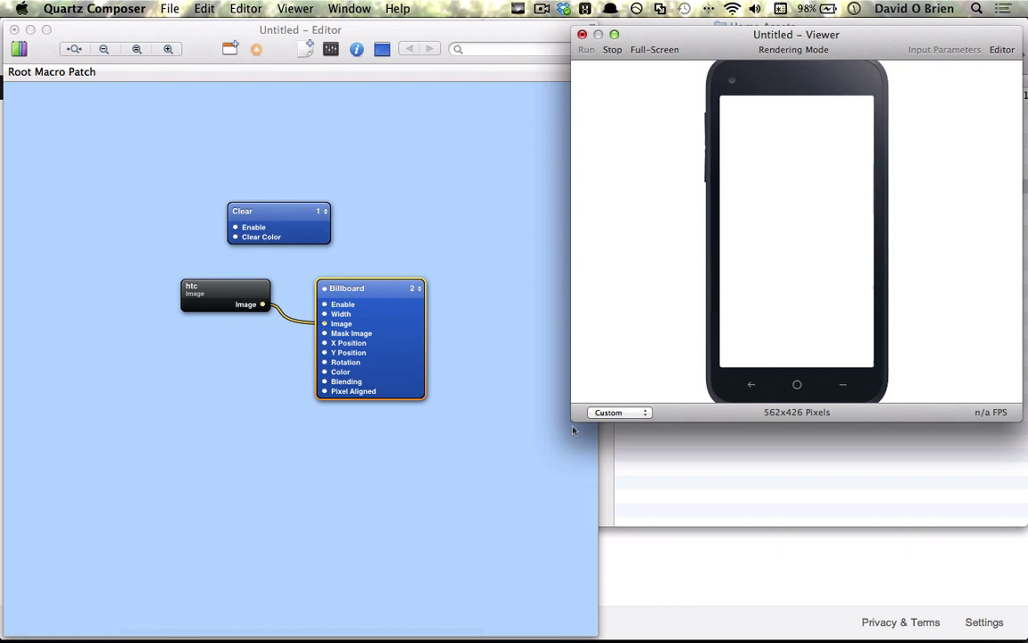
# - Resize and move the Viewer to 826x705 on the right half, showing the whole phone beside the Editor
pyautogui.moveTo(572, 416); pyautogui.dragTo(107, 636)
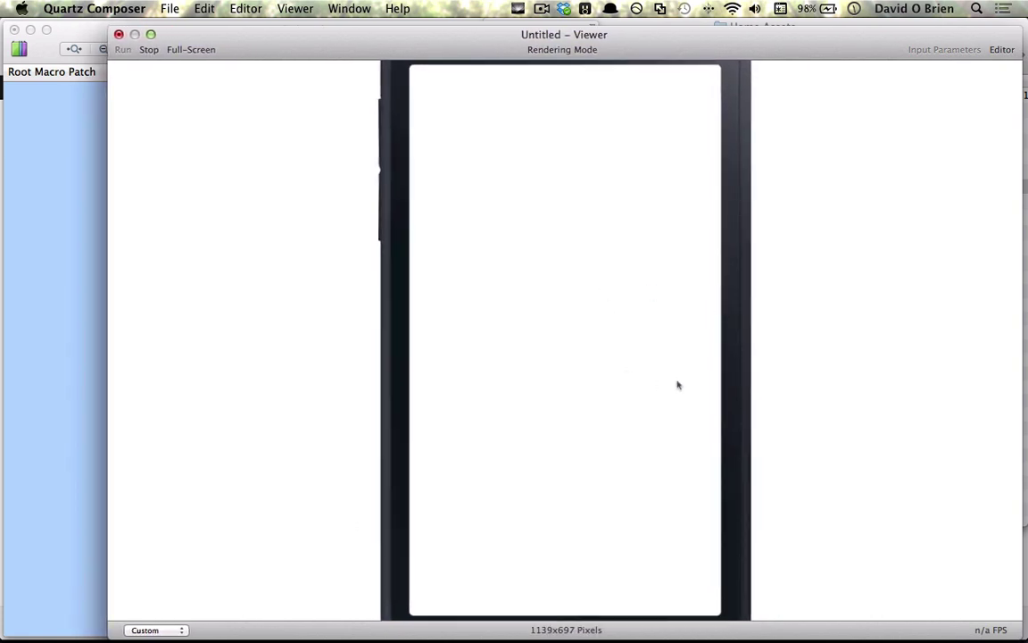
pyautogui.moveTo(436, 42); pyautogui.dragTo(415, 36)
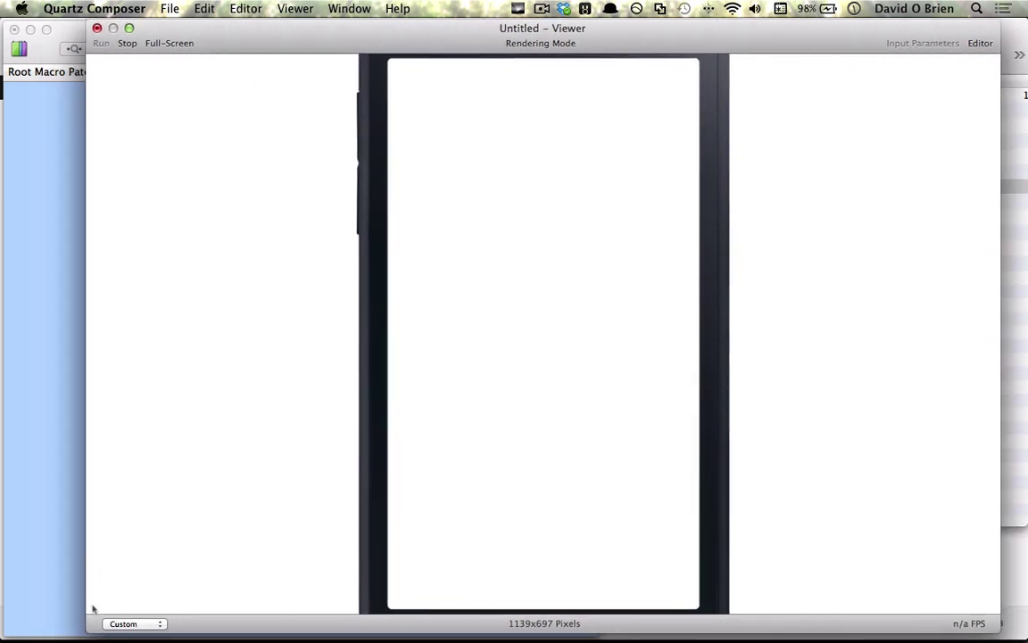
pyautogui.moveTo(87, 629); pyautogui.dragTo(343, 631)
pyautogui.moveTo(501, 45); pyautogui.dragTo(637, 45)
pyautogui.click(525, 150)
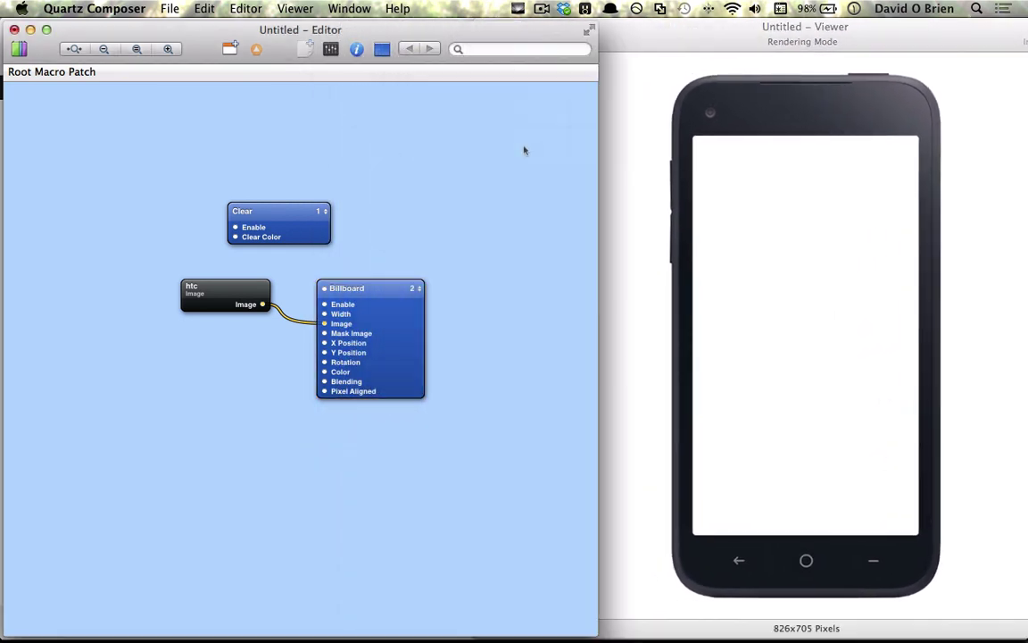
pyautogui.press('super+Return')
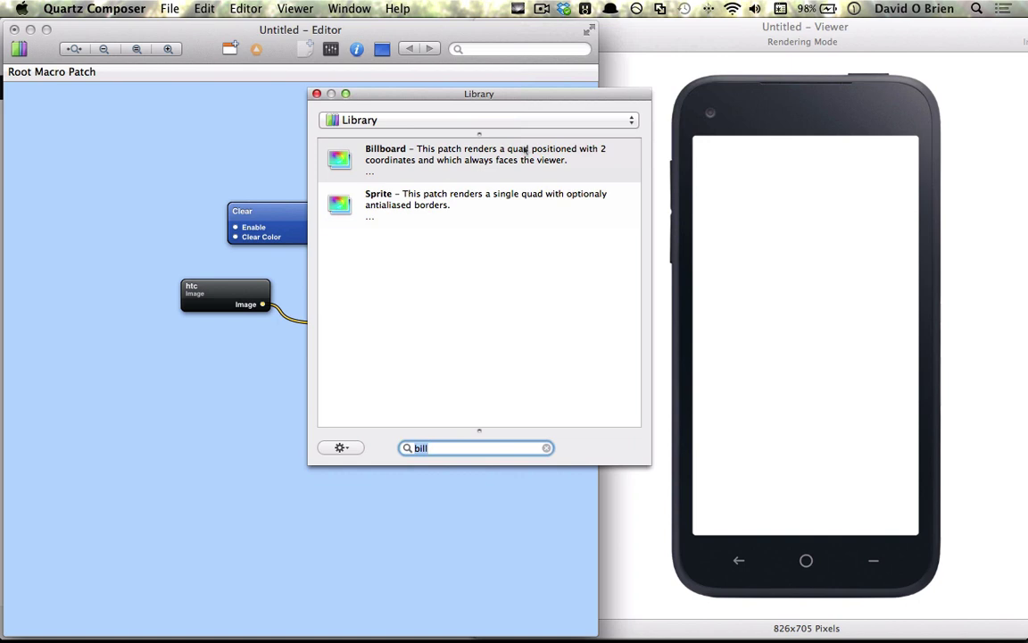
# - Add a trial Sprite patch below the Billboard and inspect its input parameters
pyautogui.doubleClick(409, 186)
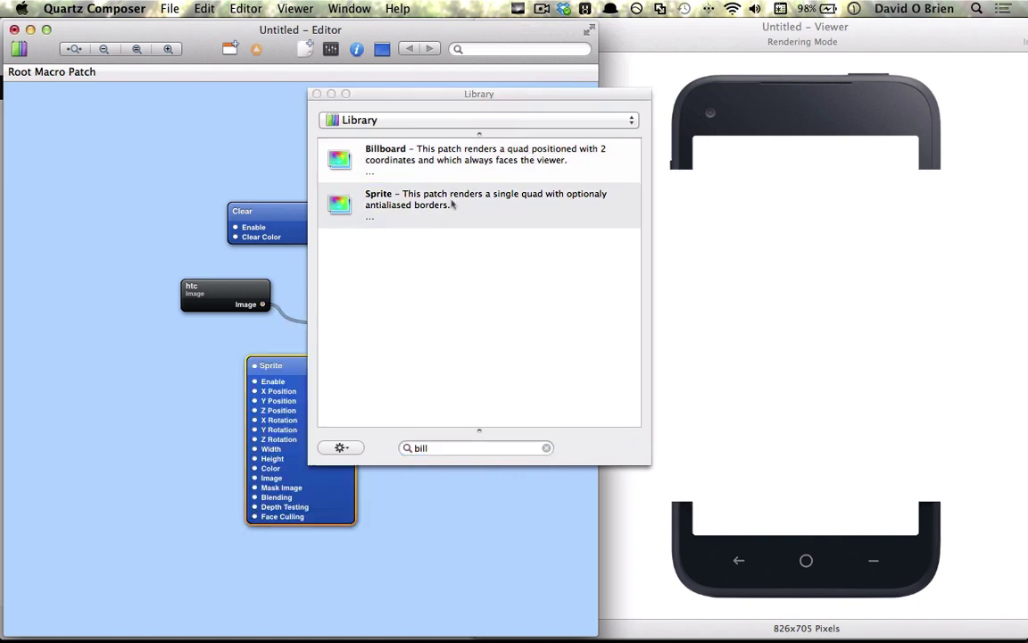
pyautogui.click(317, 93)
pyautogui.moveTo(287, 468); pyautogui.dragTo(347, 536)
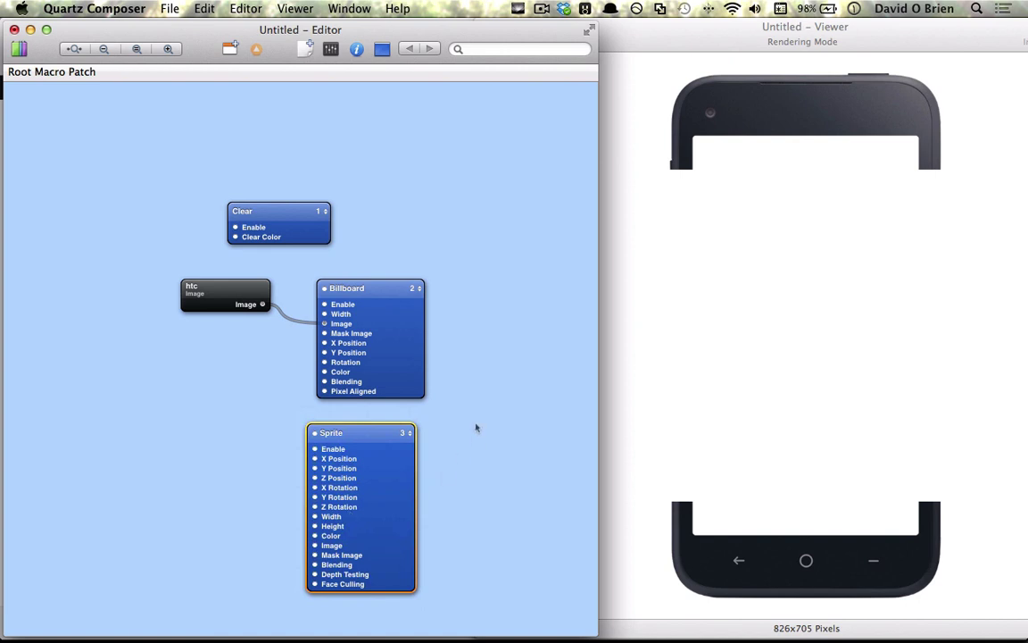
pyautogui.press('super+i')
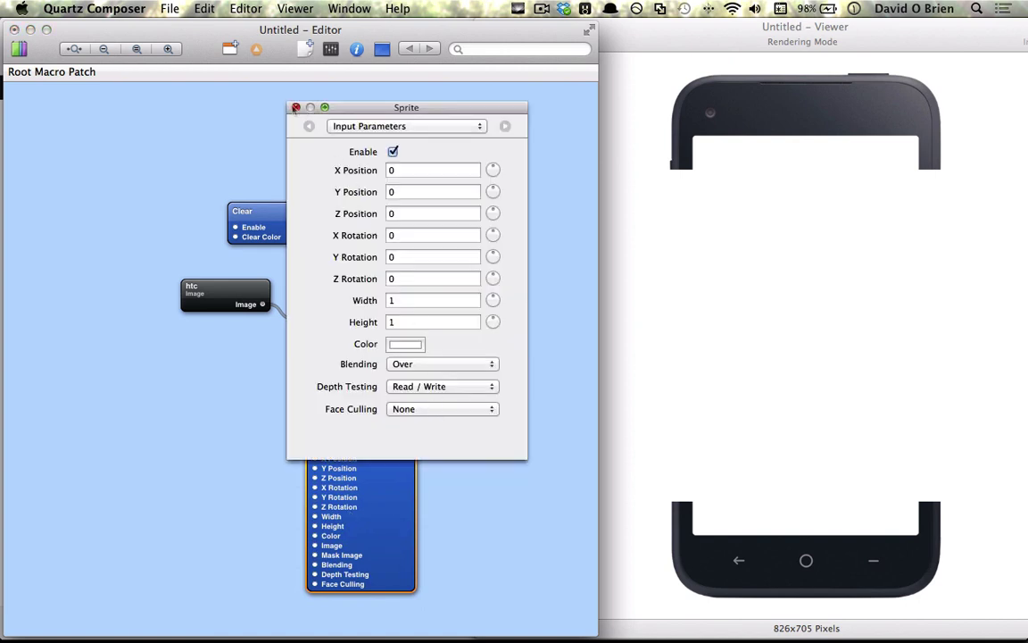
pyautogui.click(295, 107)
# - Delete the trial Sprite patch and reopen the patch Library
pyautogui.moveTo(389, 441); pyautogui.dragTo(217, 432)
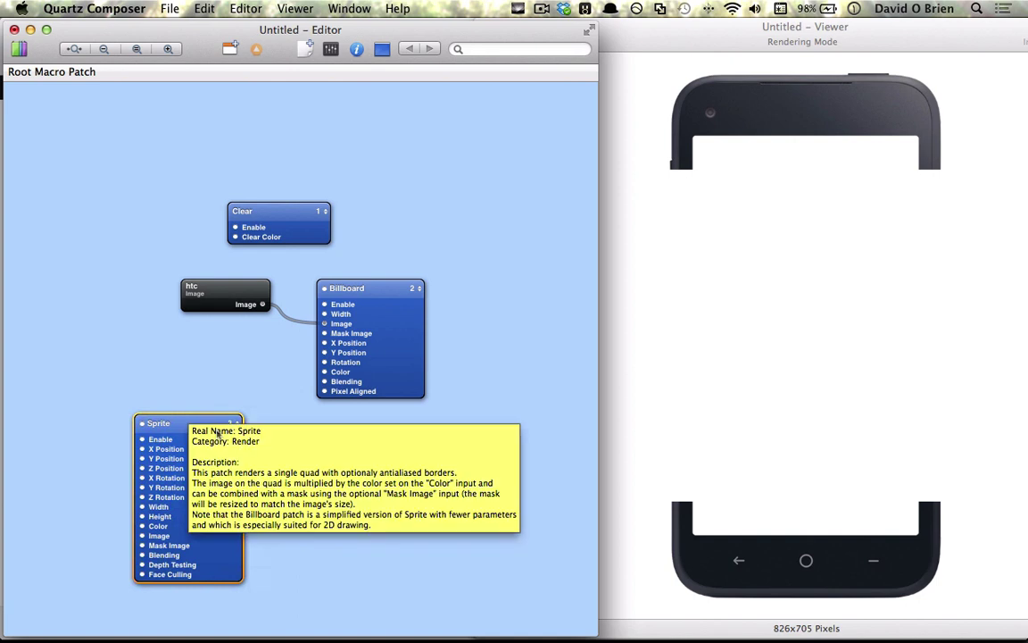
pyautogui.press('BackSpace')
pyautogui.press('super+Return')
# - Add a 3D Transformation patch from a '3d' library search
pyautogui.write('3d')
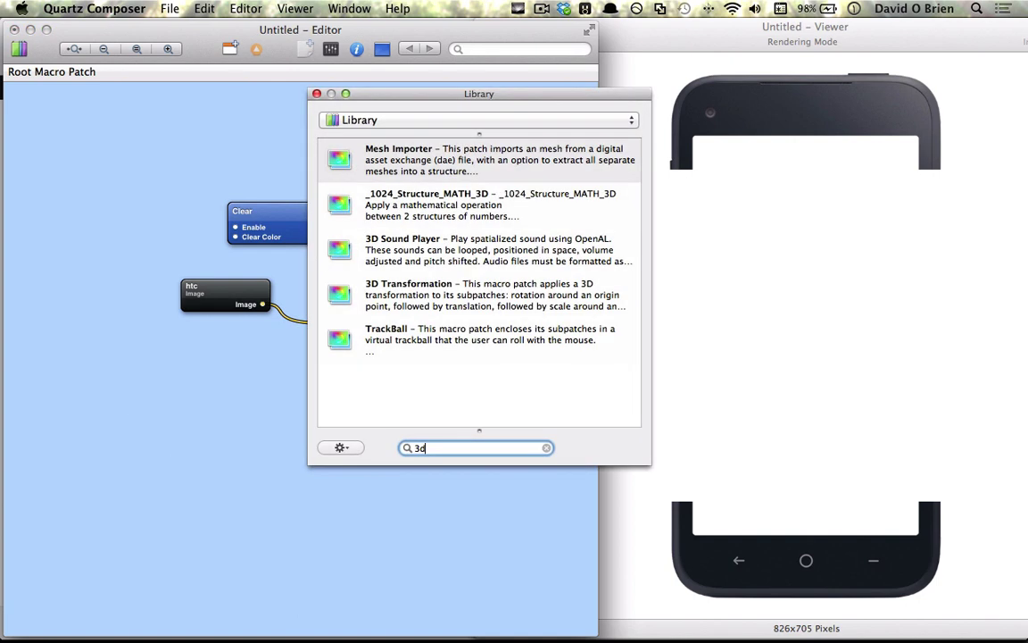
pyautogui.press('Down')
pyautogui.press('Down')
pyautogui.press('Down')
pyautogui.press('Return')
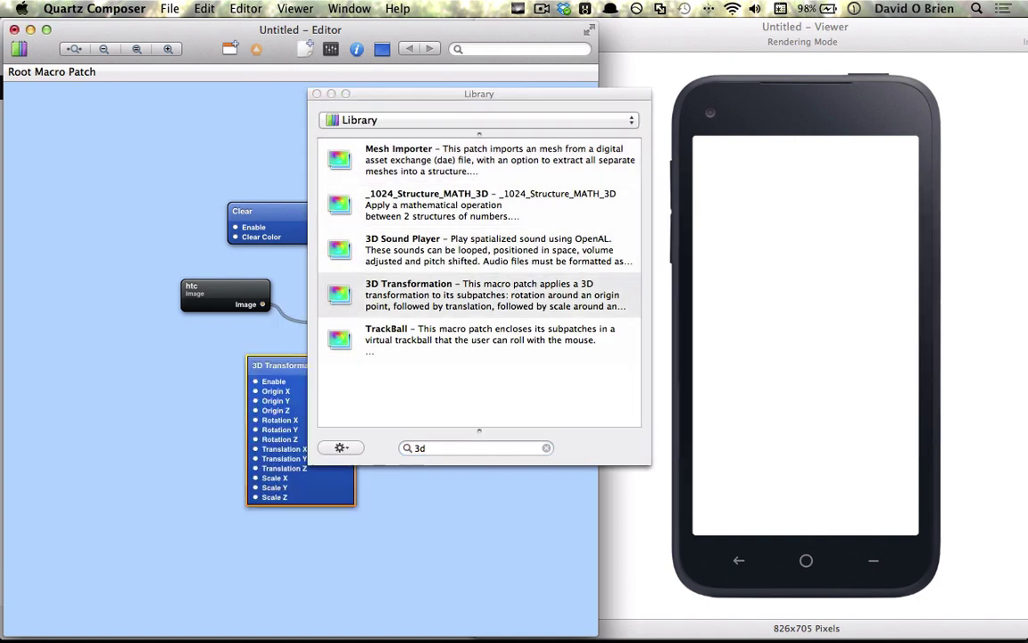
pyautogui.click(319, 101)
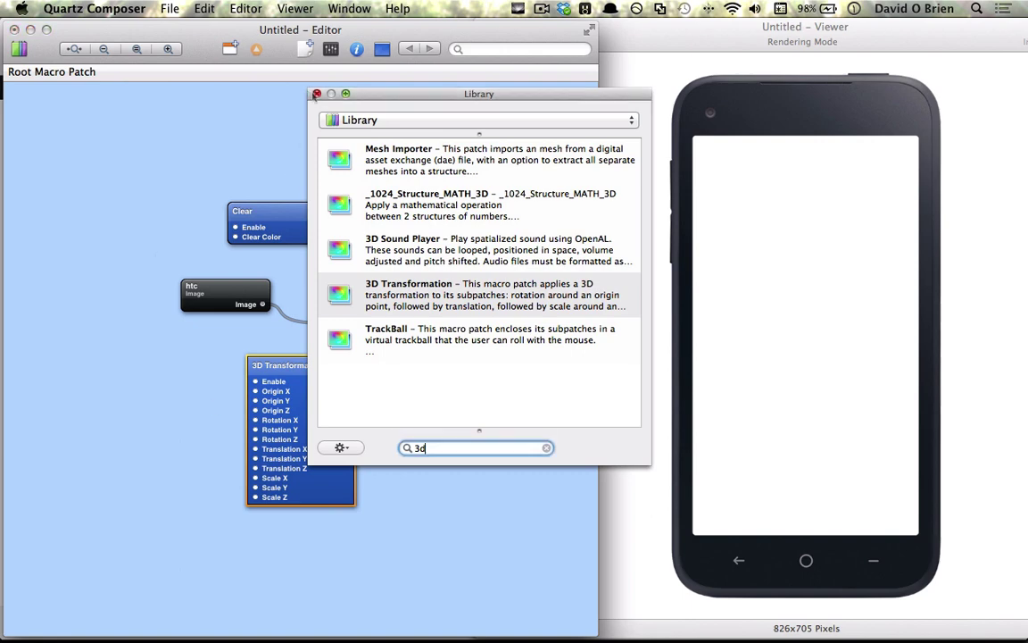
pyautogui.click(316, 94)
# - Position the 3D Transformation below the Billboard and confirm its macro is empty
pyautogui.moveTo(301, 486); pyautogui.dragTo(360, 553)
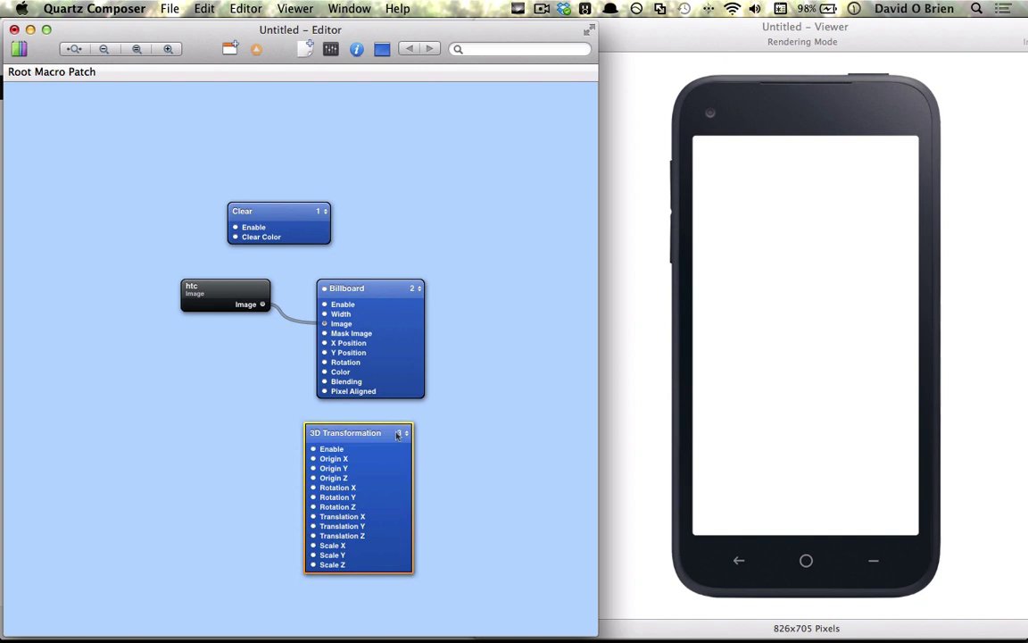
pyautogui.click(431, 324)
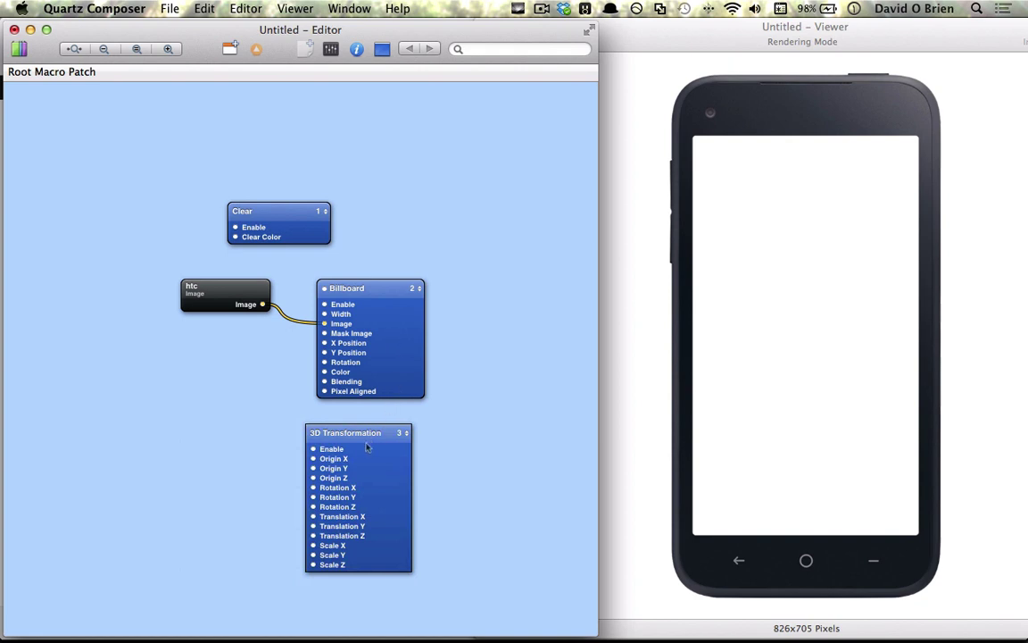
pyautogui.moveTo(368, 443); pyautogui.dragTo(371, 445)
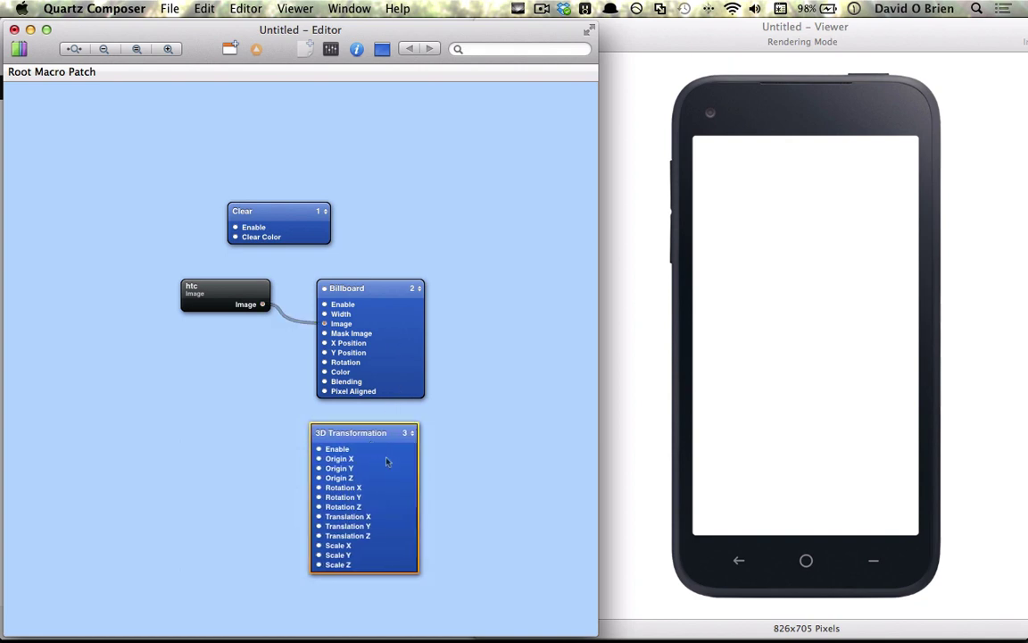
pyautogui.click(464, 468)
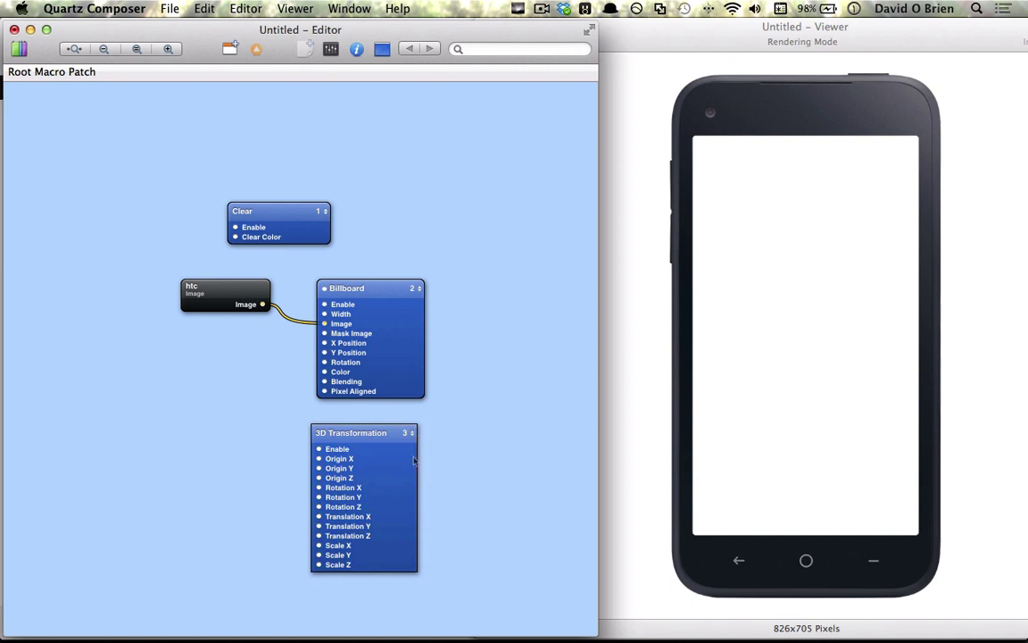
pyautogui.doubleClick(398, 476)
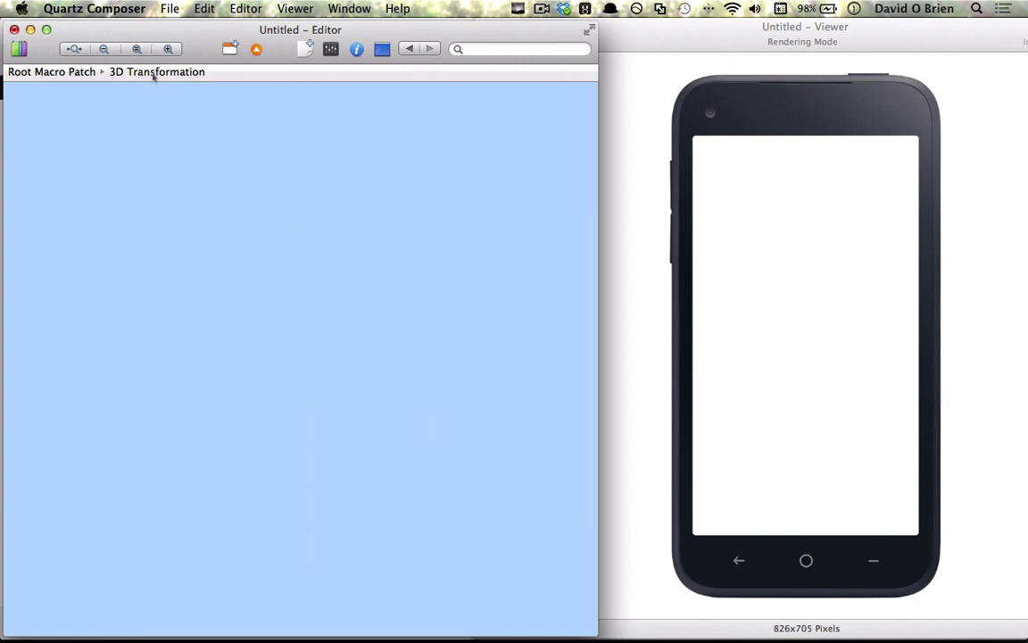
pyautogui.click(257, 50)
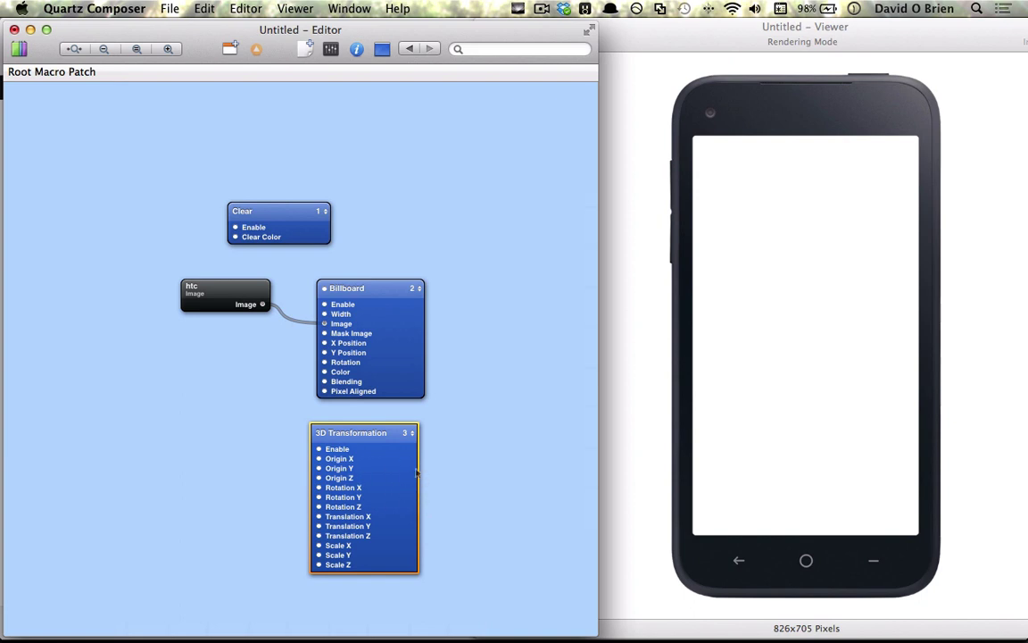
# - Wire a second htc image into a new Billboard and move both into the 3D Transformation macro
pyautogui.press('super+Return')
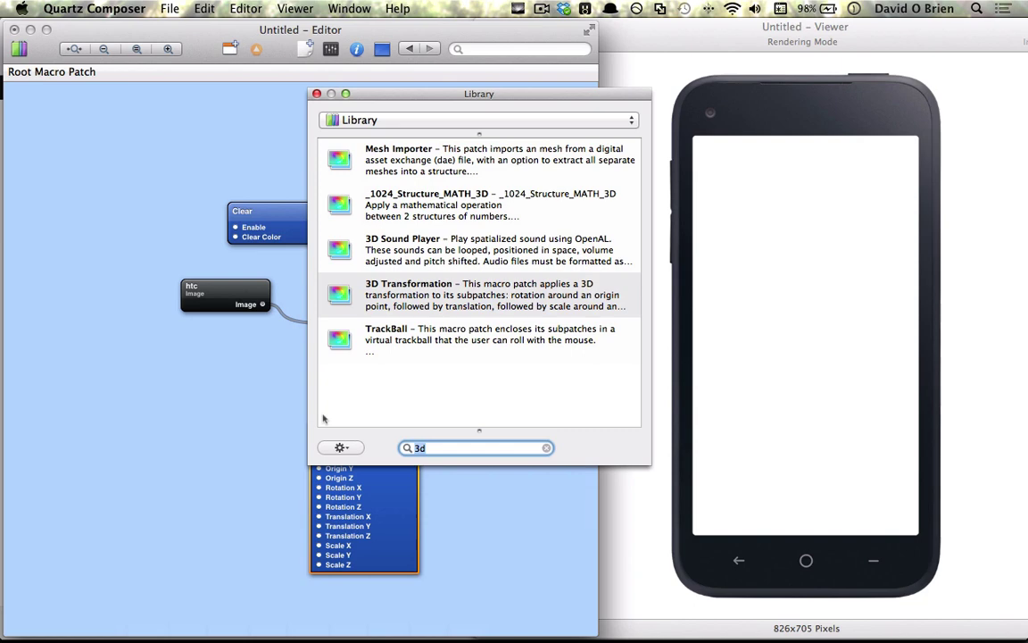
pyautogui.write('bill')
pyautogui.press('Return')
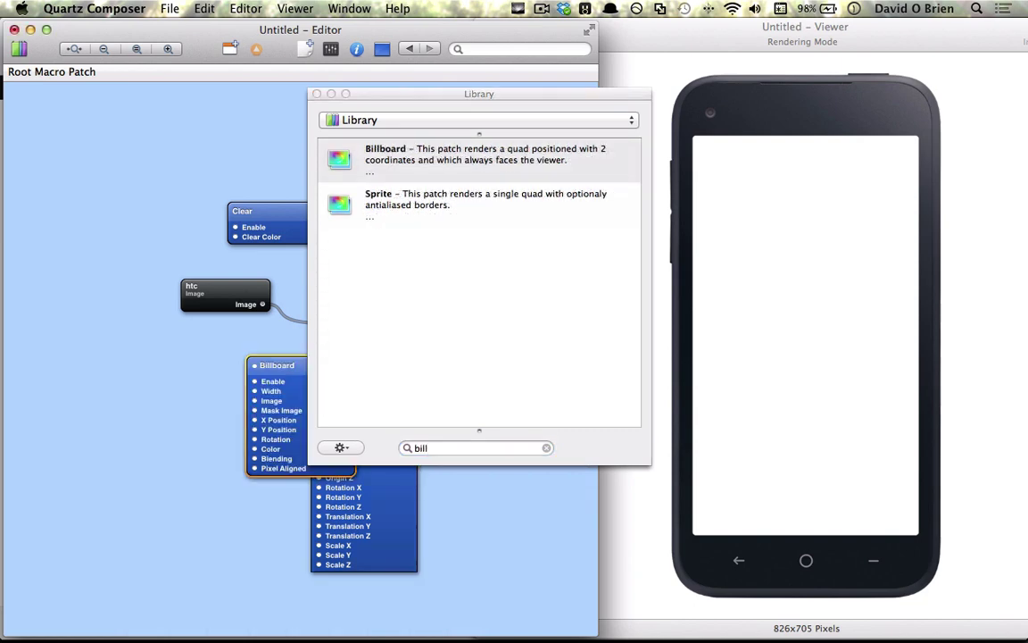
pyautogui.click(317, 94)
pyautogui.moveTo(227, 305); pyautogui.dragTo(255, 400)
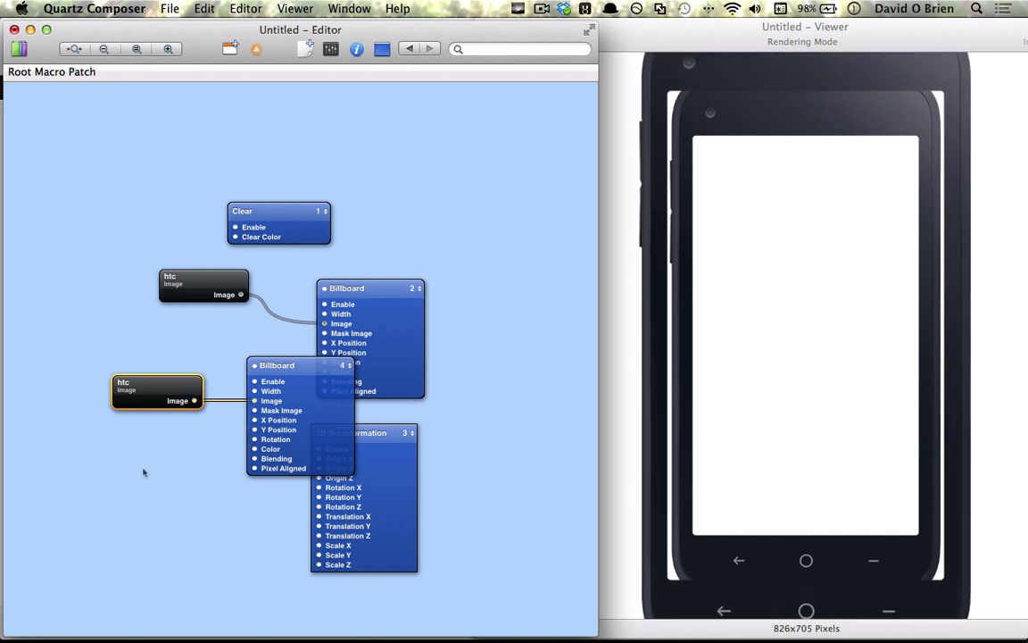
pyautogui.moveTo(143, 471); pyautogui.dragTo(268, 369)
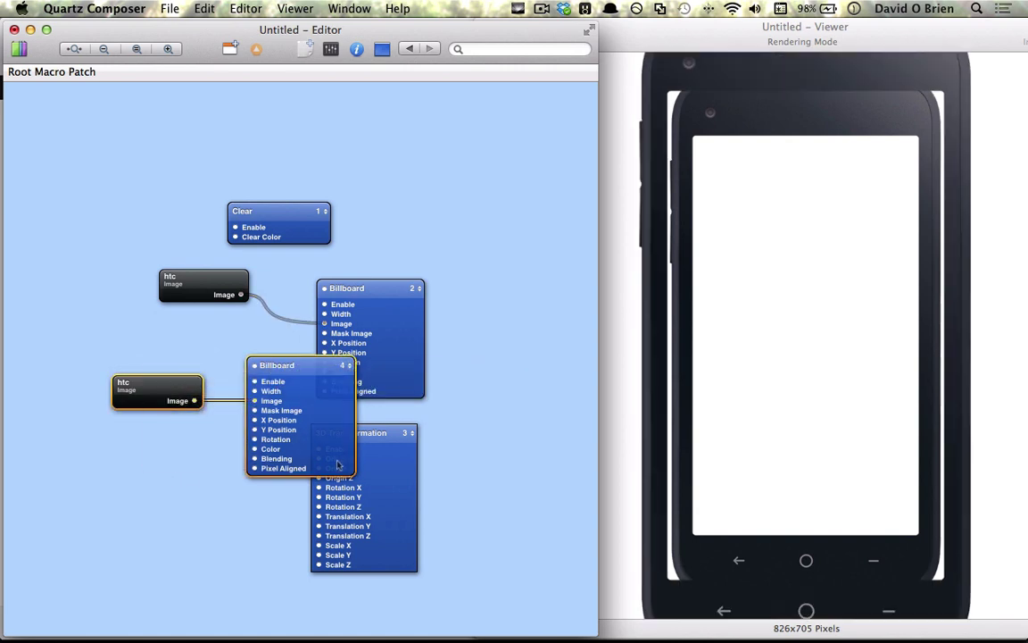
pyautogui.press('super+x')
pyautogui.doubleClick(329, 433)
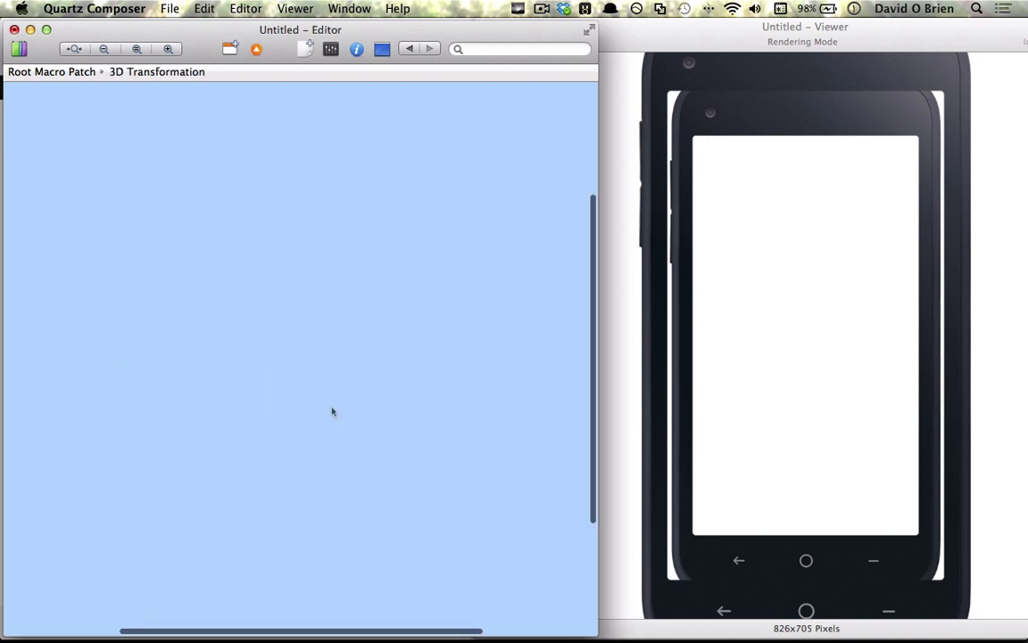
pyautogui.press('super+v')
pyautogui.click(229, 49)
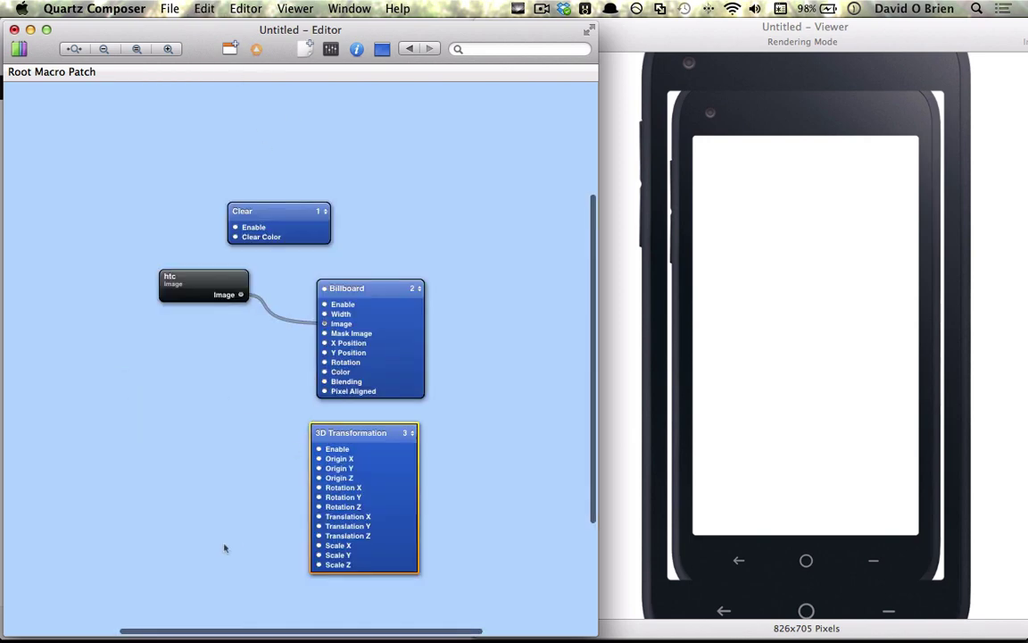
# - Review the 3D Transformation's parameters from the root and from inside the macro
pyautogui.click(347, 522)
pyautogui.press('super+i')
pyautogui.click(287, 104)
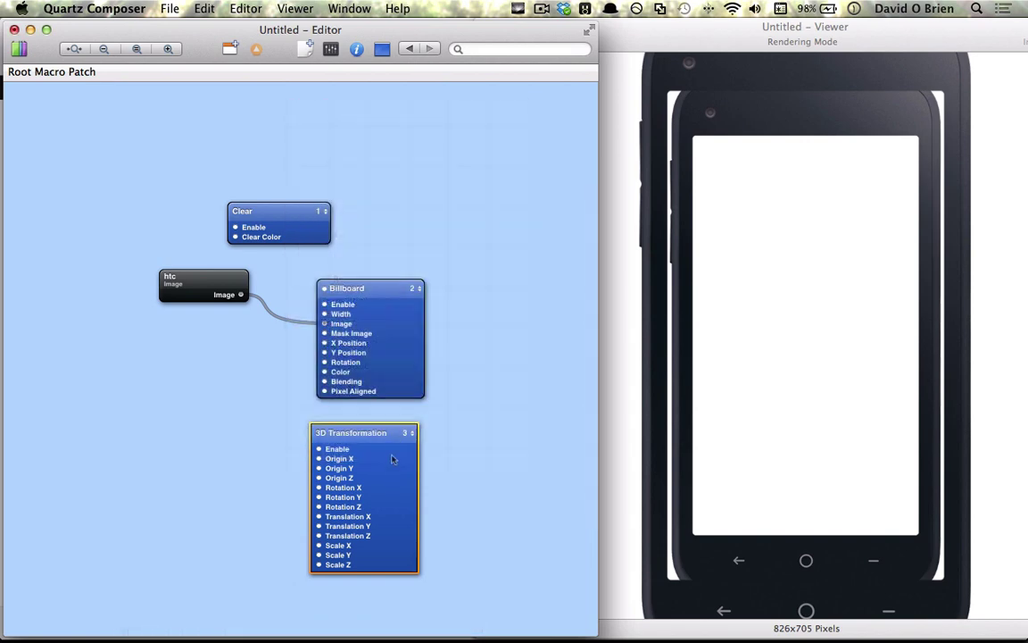
pyautogui.doubleClick(392, 459)
pyautogui.press('super+i')
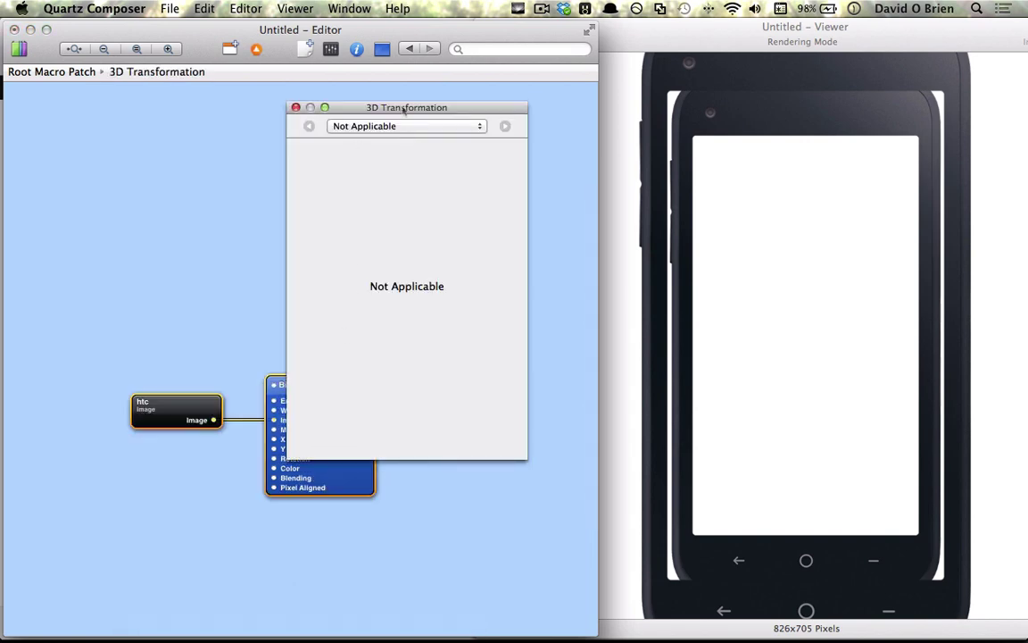
pyautogui.click(296, 107)
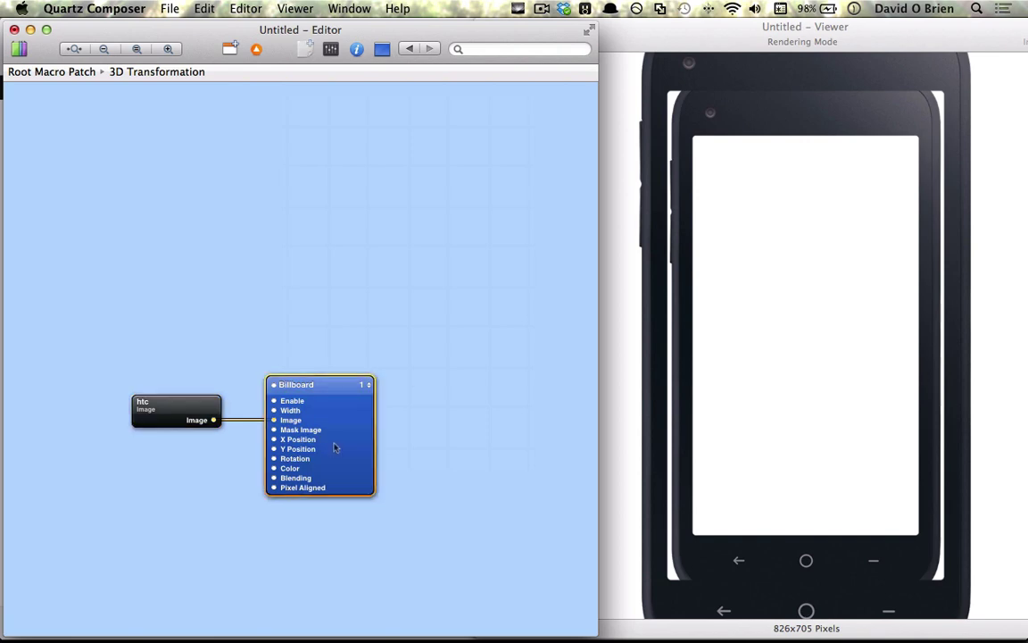
# - Set the inner Billboard's Width to 0.5515 and tint it Salmon
pyautogui.press('super+i')
pyautogui.moveTo(497, 170); pyautogui.dragTo(487, 222)
pyautogui.click(418, 258)
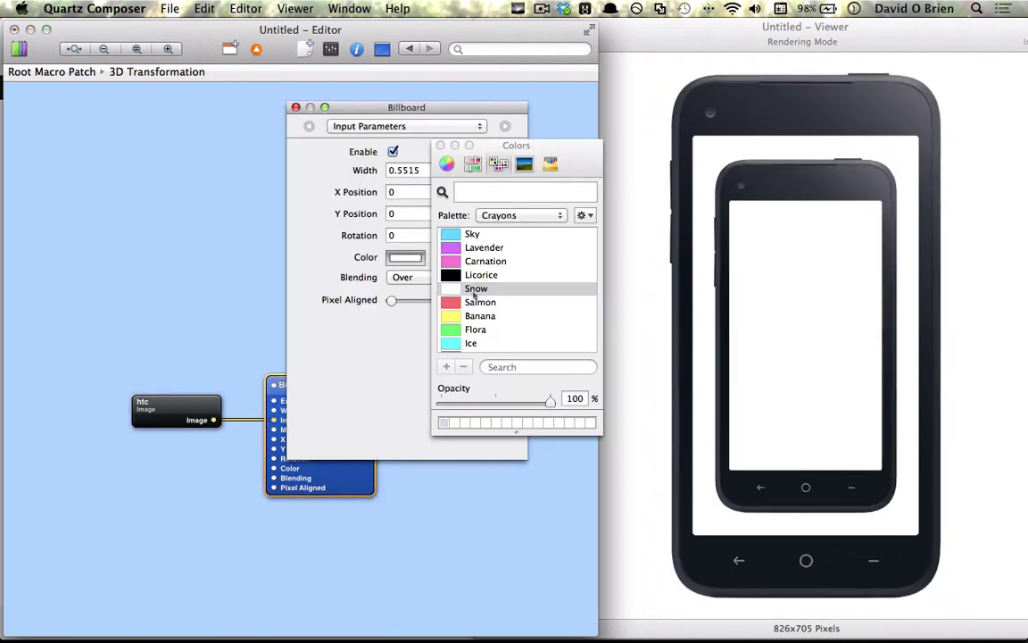
pyautogui.click(474, 302)
pyautogui.click(440, 144)
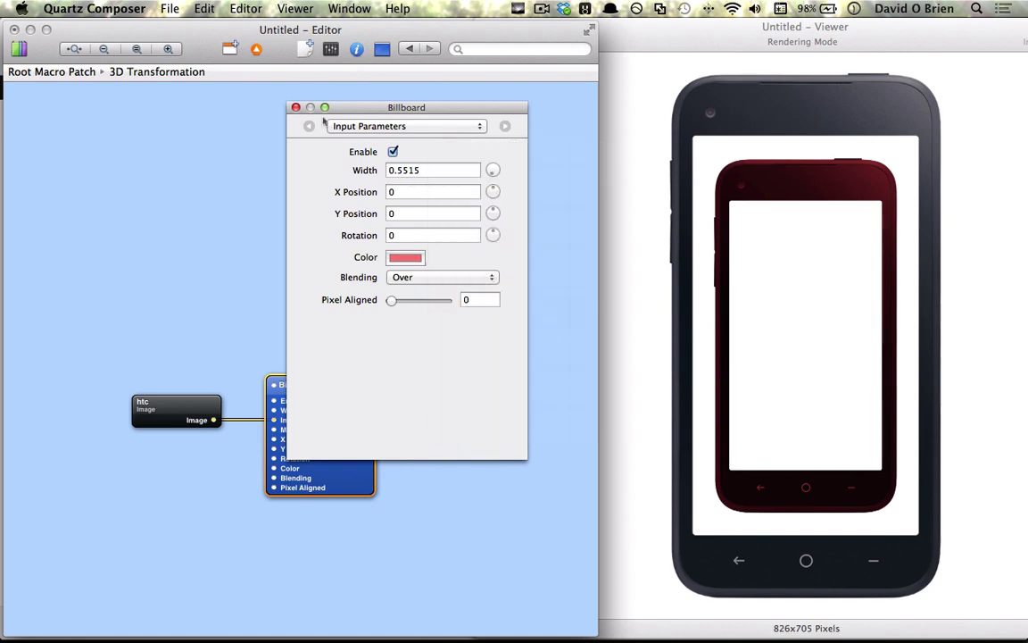
pyautogui.click(296, 107)
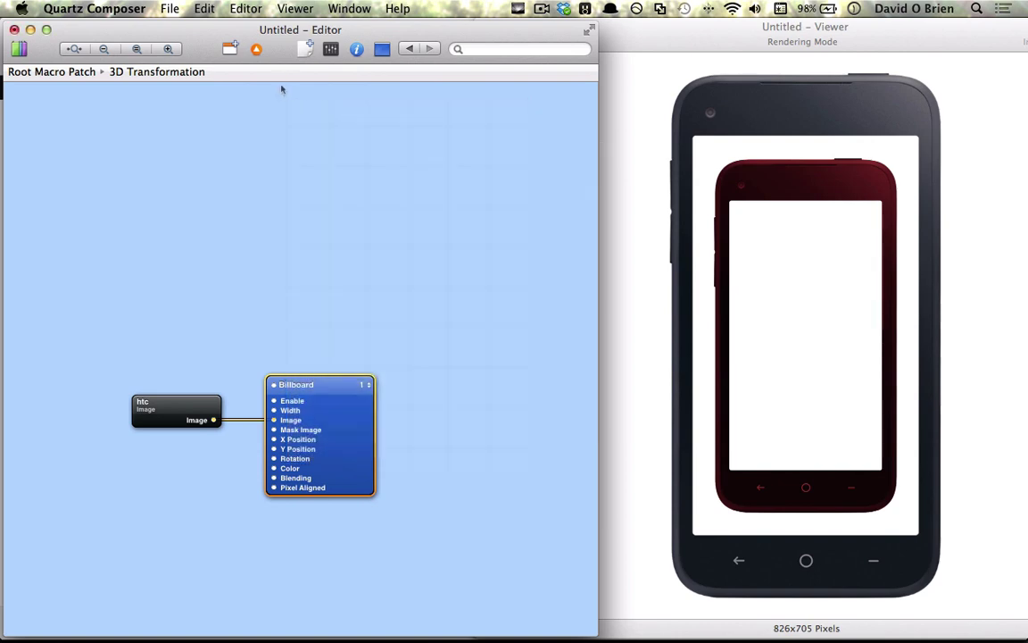
# - Set the 3D Transformation's Translation X to 0.5027 and re-enter the macro
pyautogui.press('super+Up')
pyautogui.click(383, 465)
pyautogui.press('super+i')
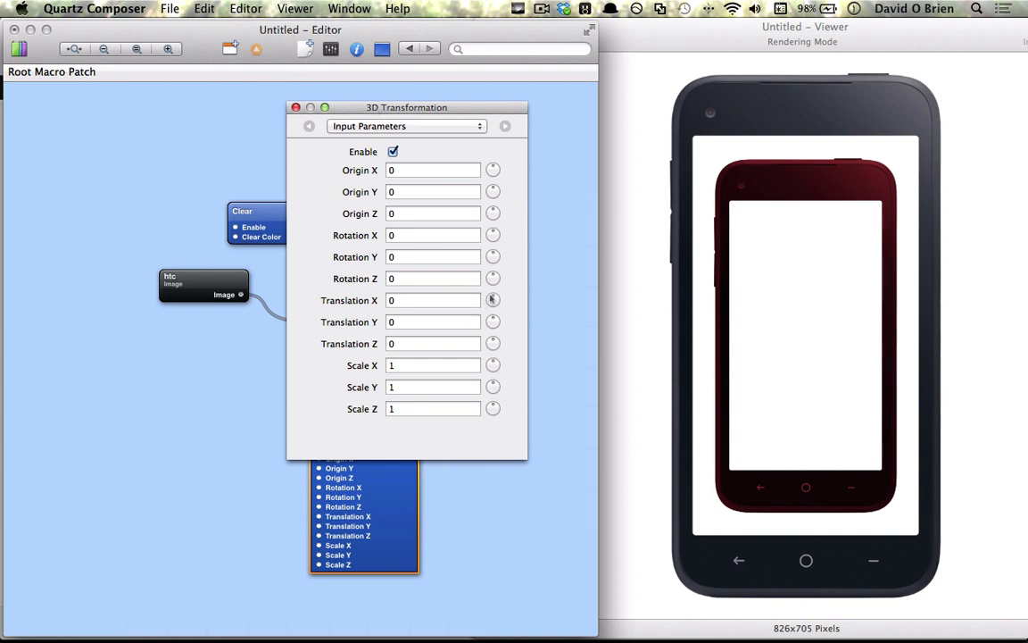
pyautogui.moveTo(491, 300); pyautogui.dragTo(488, 438)
pyautogui.click(295, 107)
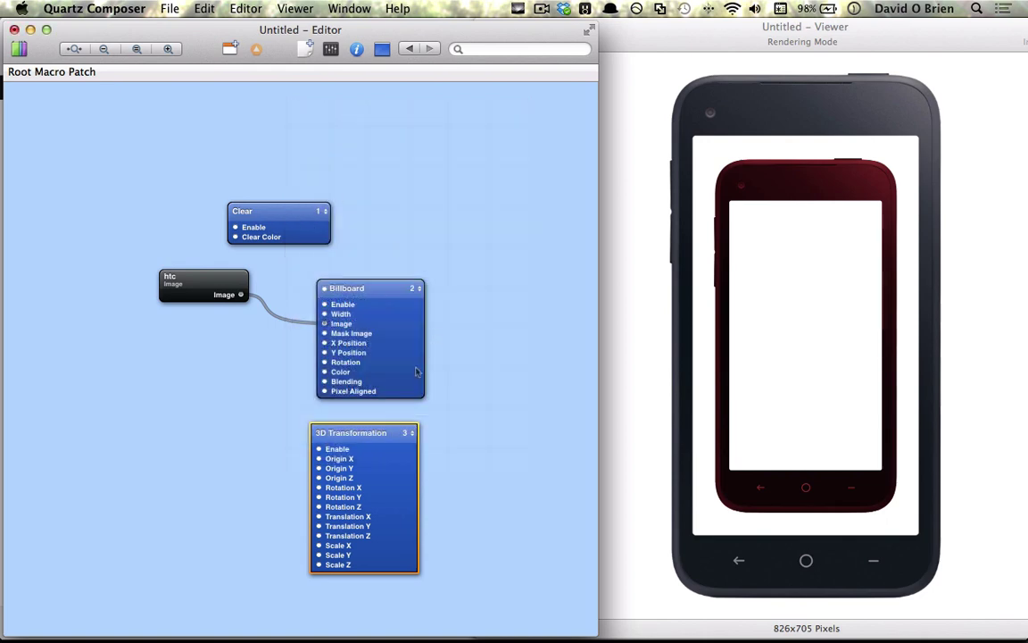
pyautogui.doubleClick(384, 488)
# - Inside the macro, feed the htc image into a new Sprite and delete the Billboard
pyautogui.click(421, 425)
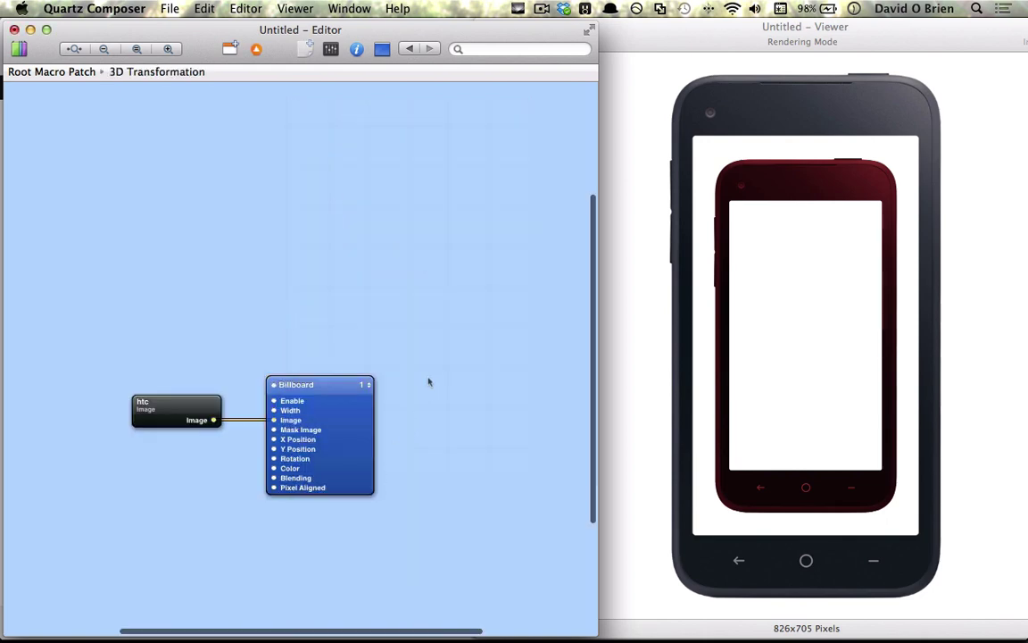
pyautogui.press('super+Return')
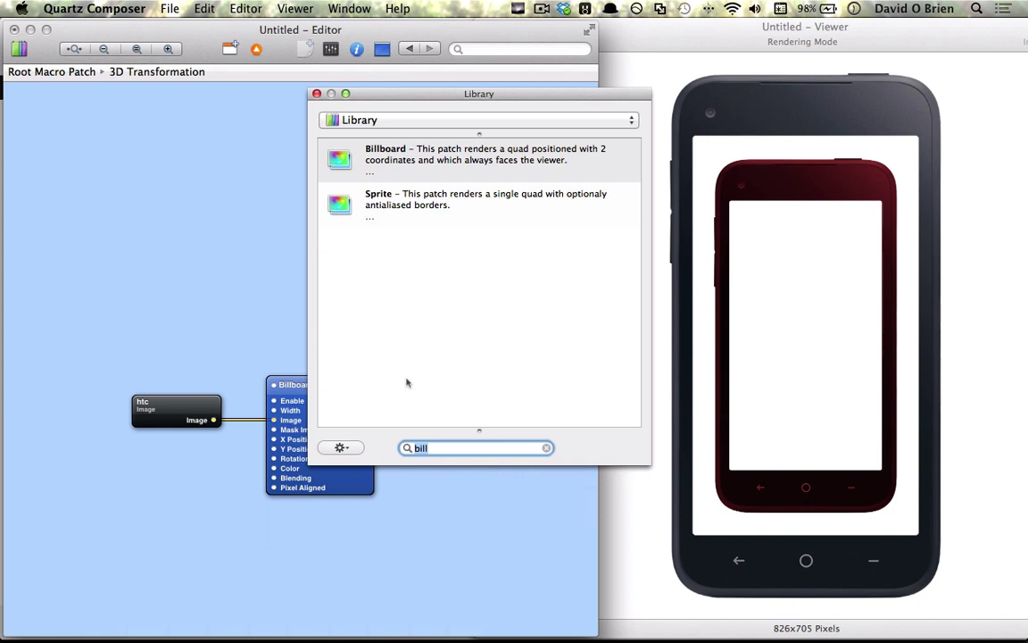
pyautogui.press('Down')
pyautogui.press('Return')
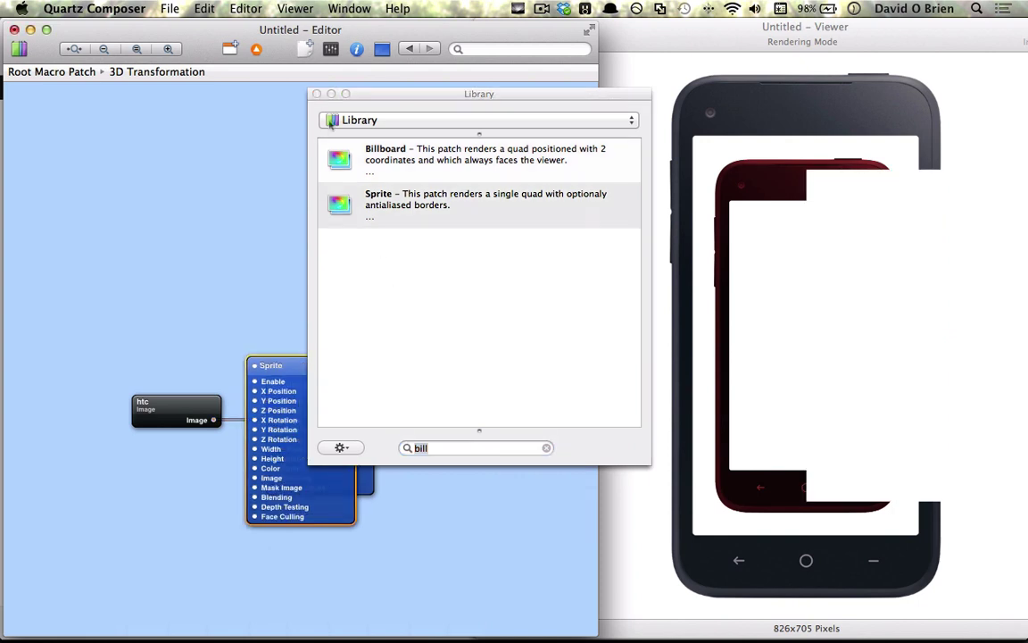
pyautogui.press('Escape')
pyautogui.moveTo(303, 366); pyautogui.dragTo(441, 328)
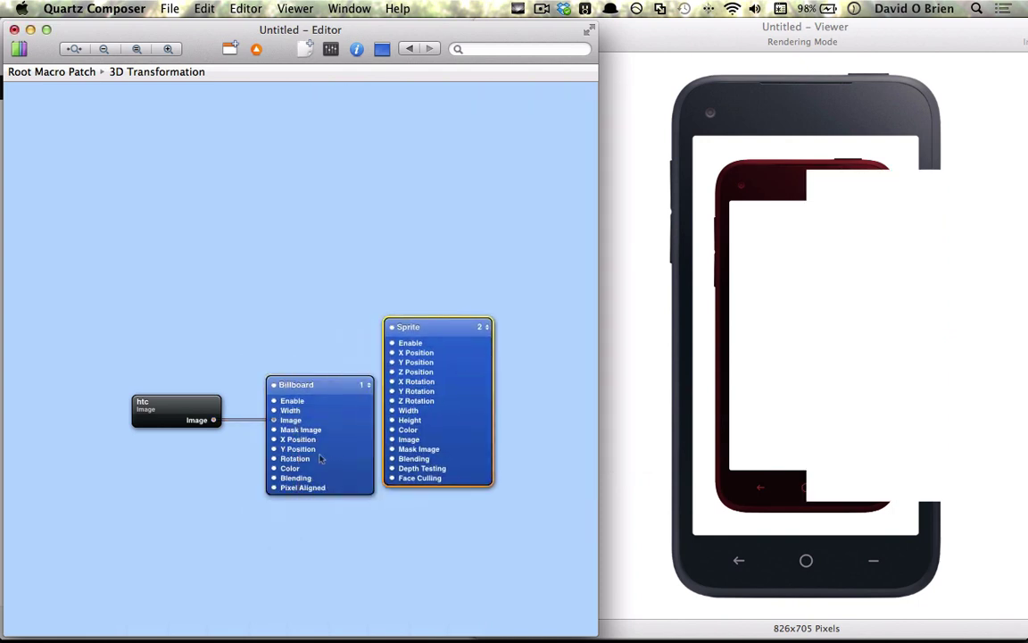
pyautogui.moveTo(273, 420); pyautogui.dragTo(391, 439)
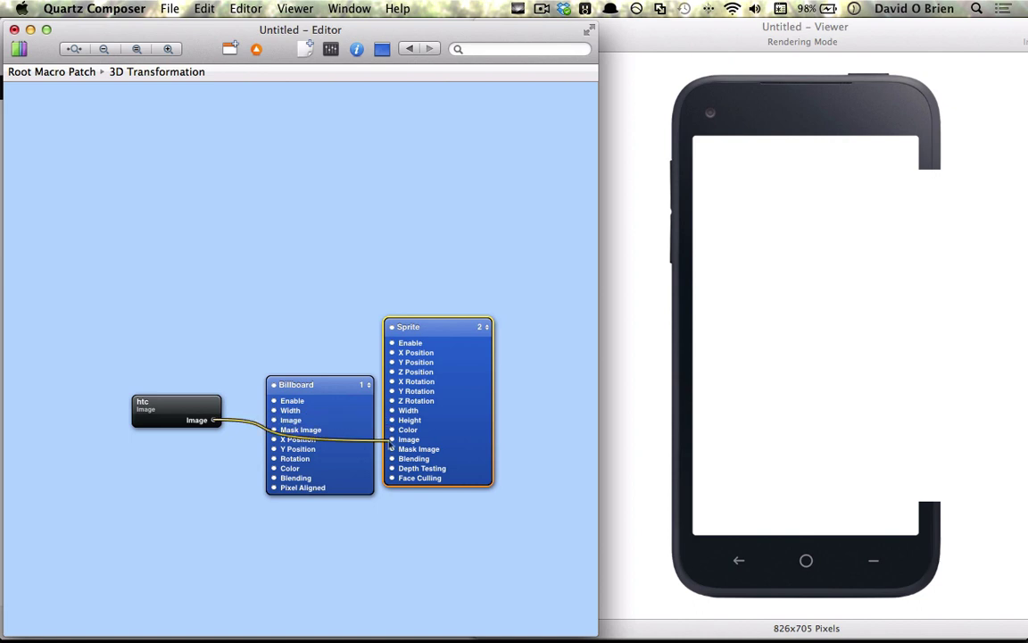
pyautogui.click(352, 421)
pyautogui.press('Delete')
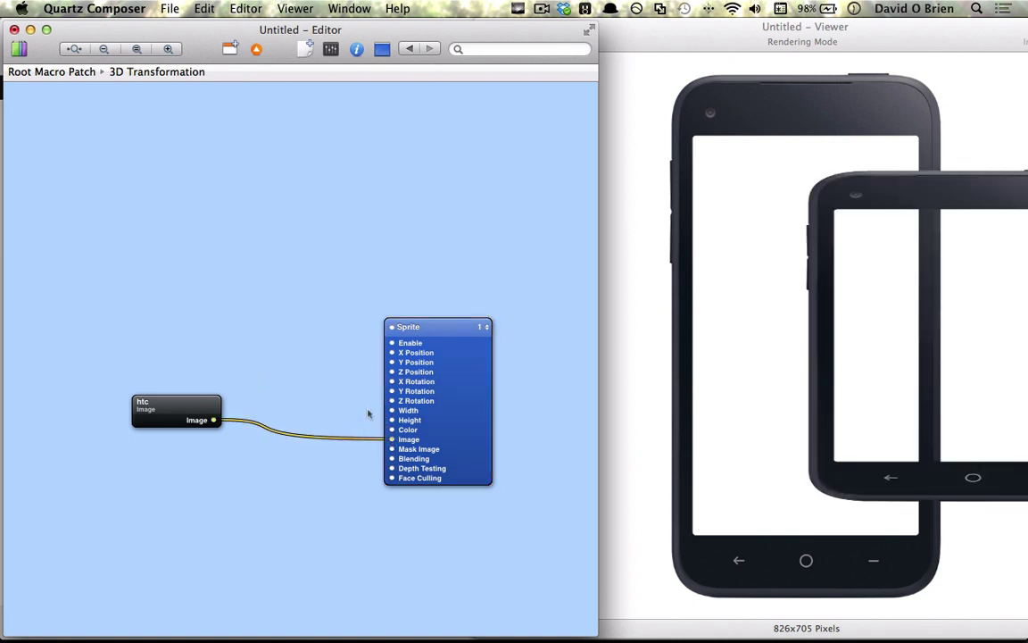
pyautogui.click(427, 403)
# - Shift the front phone by changing the 3D Transformation's Translation X
pyautogui.click(256, 50)
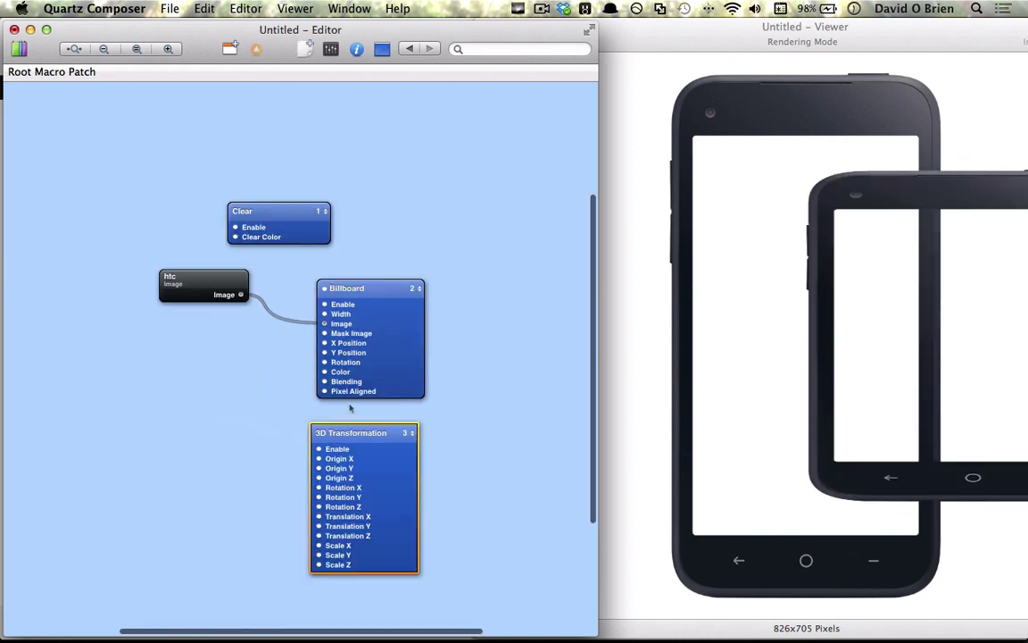
pyautogui.press('super+i')
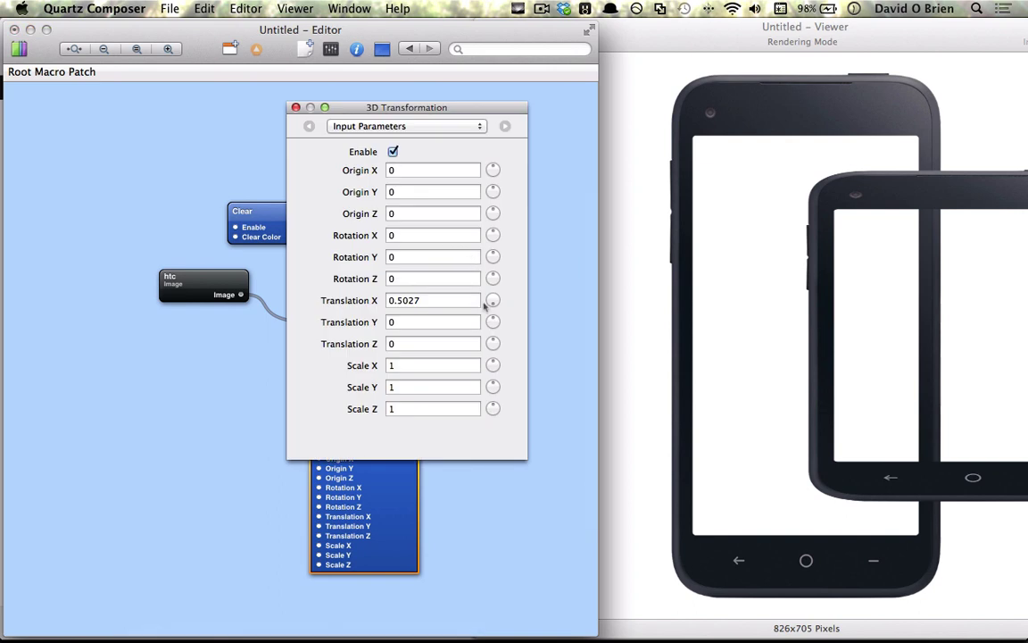
pyautogui.moveTo(494, 306); pyautogui.dragTo(488, 261)
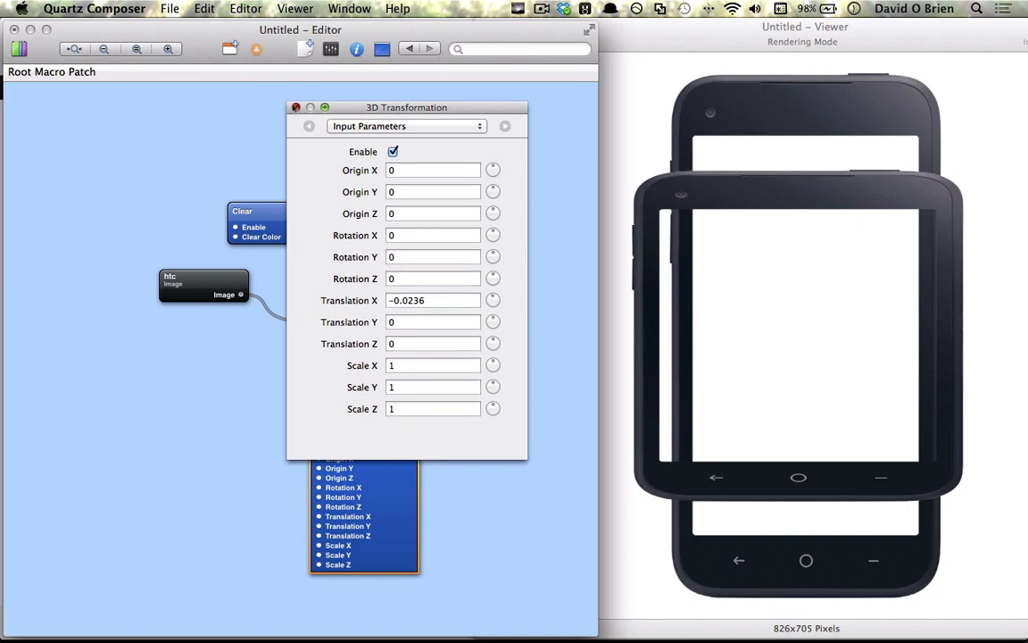
pyautogui.click(296, 108)
pyautogui.moveTo(399, 490); pyautogui.dragTo(409, 485)
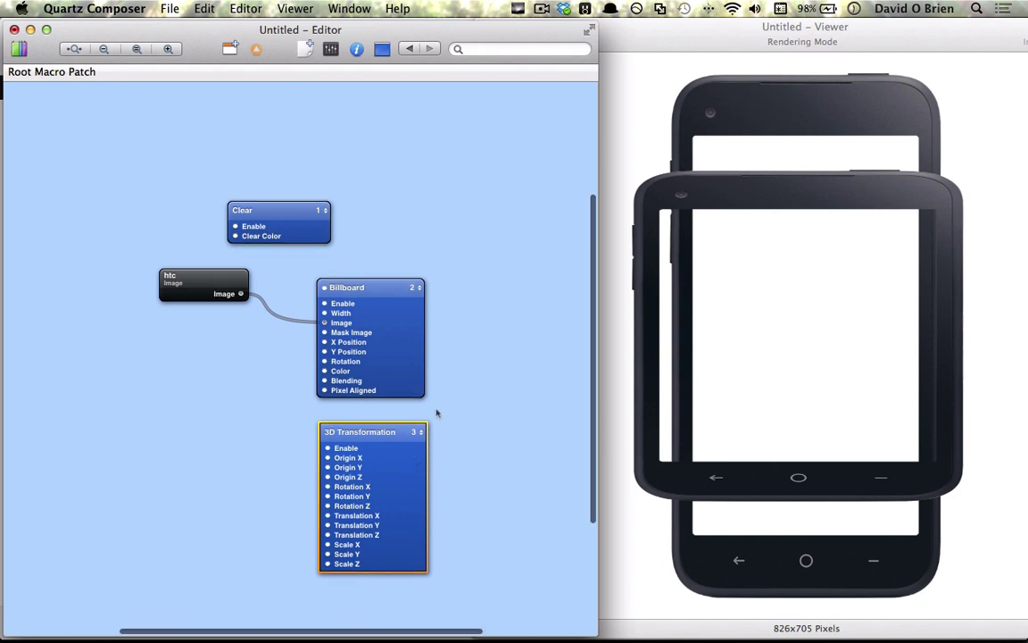
# - Delete the htc and Sprite patches in the macro and drop in wallpaper.png from Finder
pyautogui.doubleClick(397, 468)
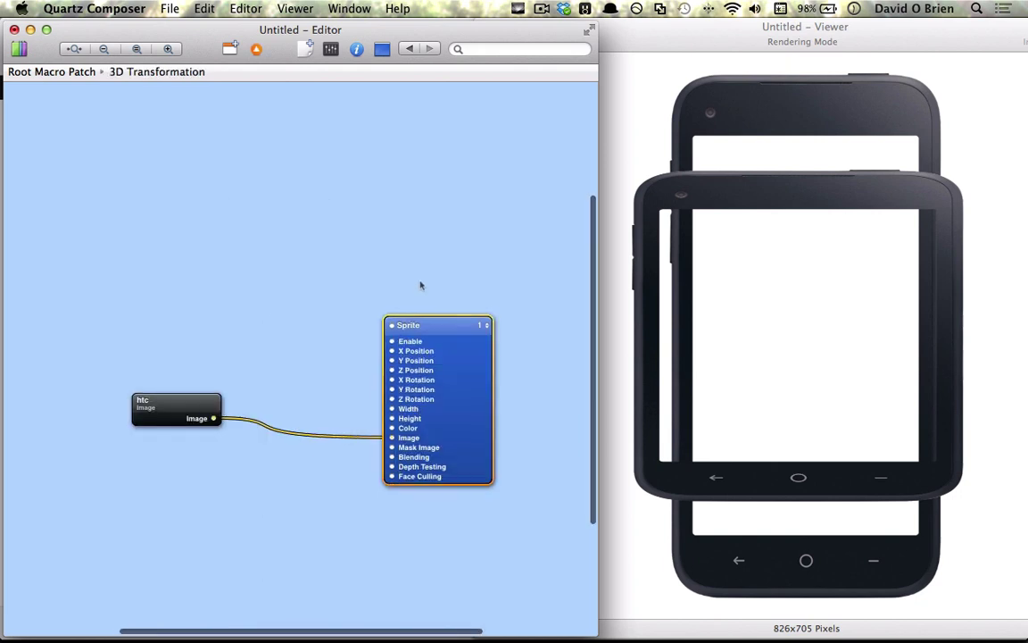
pyautogui.click(229, 48)
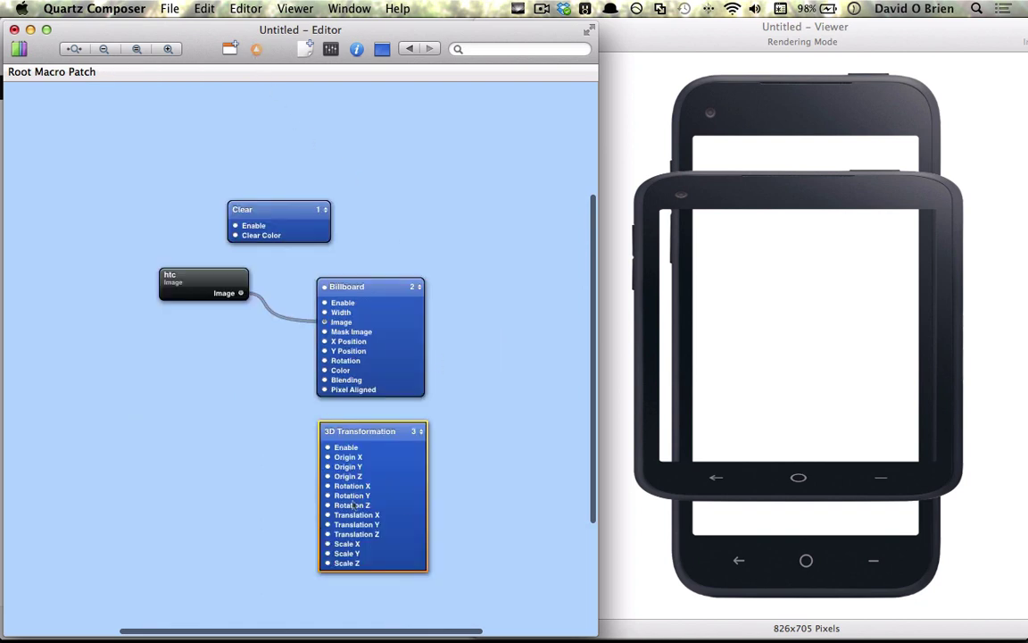
pyautogui.doubleClick(398, 451)
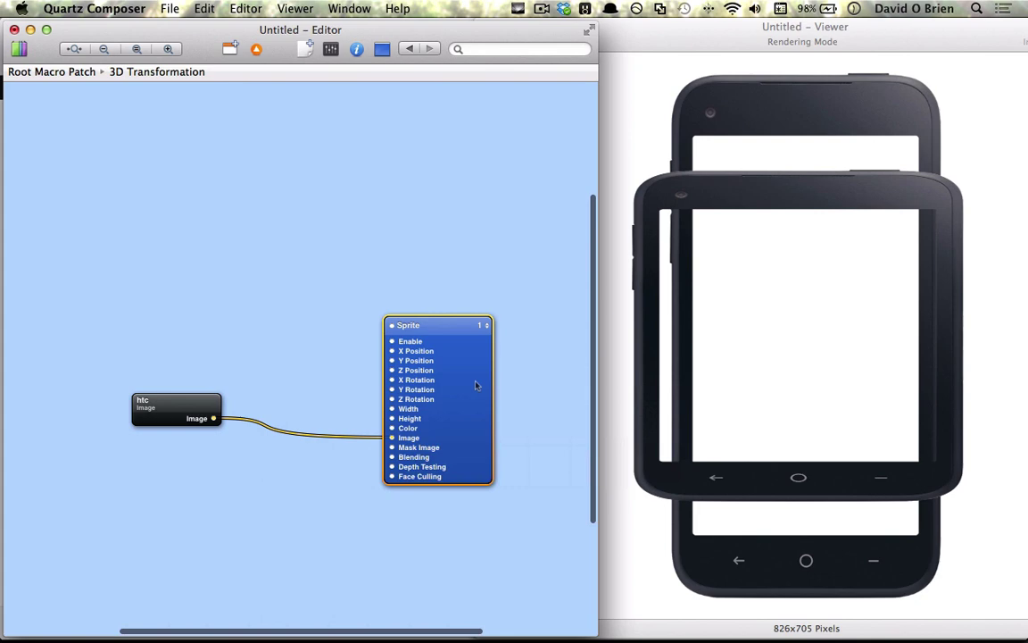
pyautogui.moveTo(482, 366); pyautogui.dragTo(179, 466)
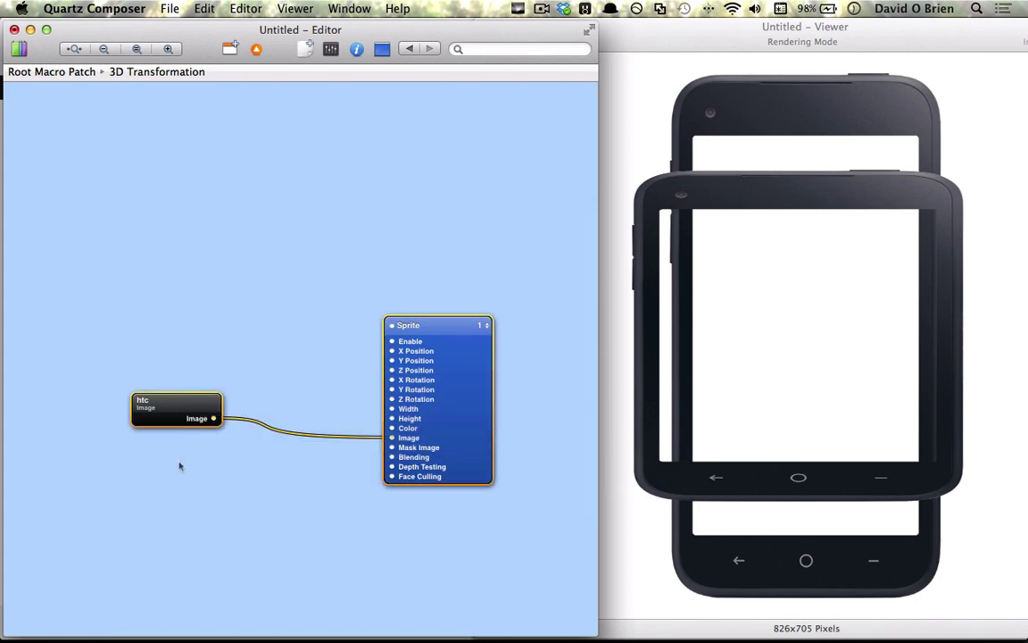
pyautogui.press('Delete')
pyautogui.moveTo(248, 616)
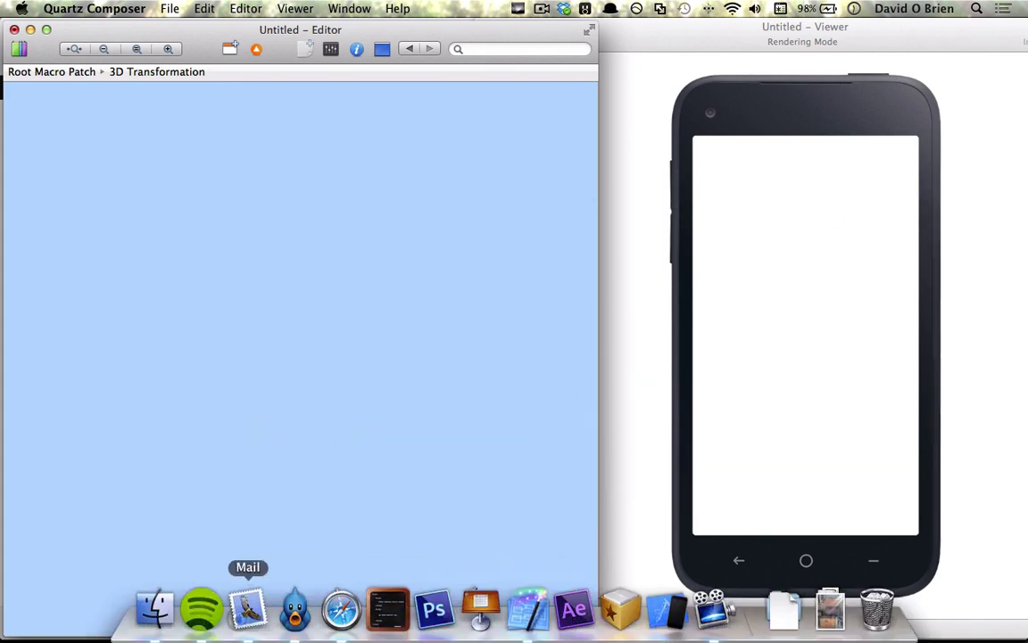
pyautogui.click(155, 609)
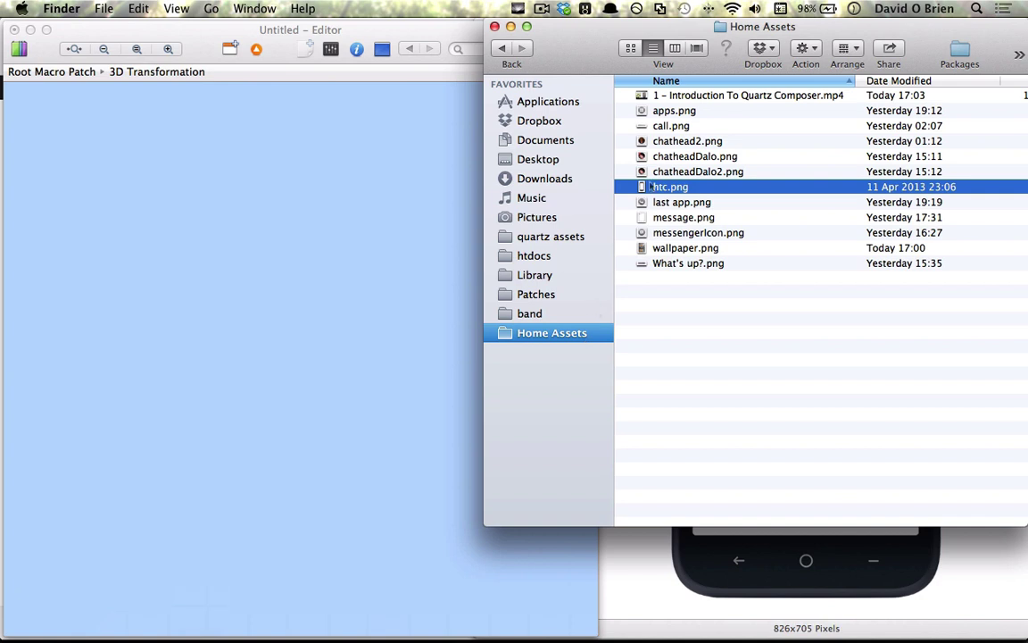
pyautogui.moveTo(685, 248); pyautogui.dragTo(255, 272)
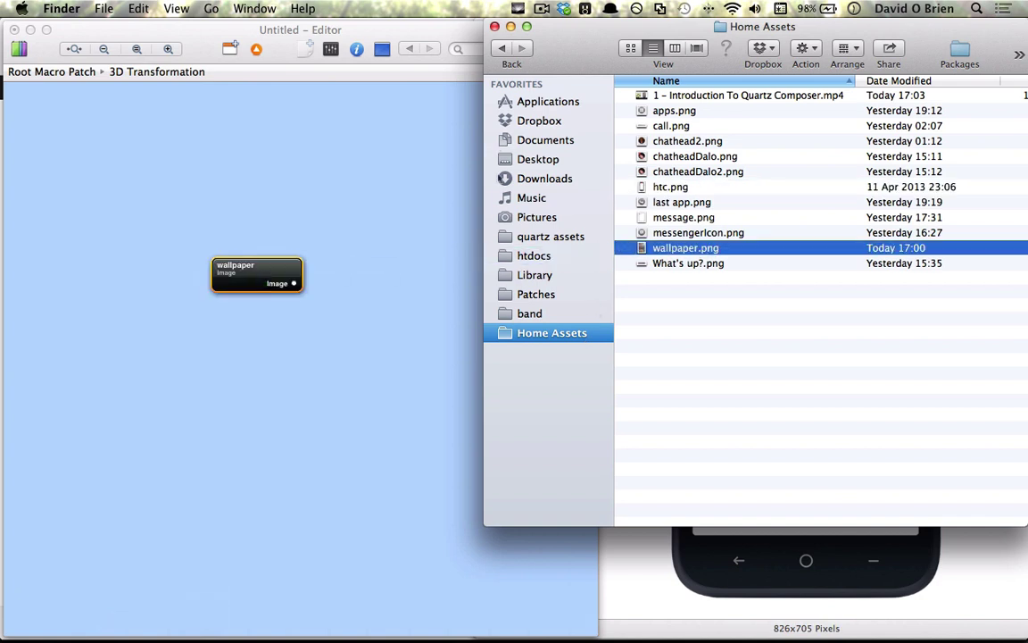
# - Add a Billboard and connect the wallpaper image to its Image input
pyautogui.click(649, 542)
pyautogui.click(333, 379)
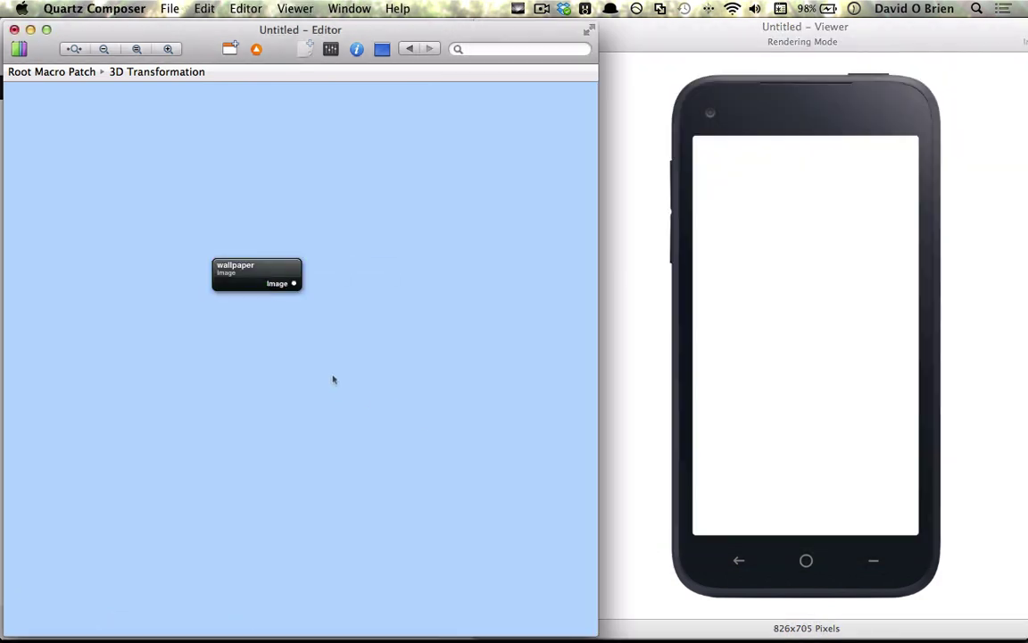
pyautogui.press('super+shift+l')
pyautogui.write('bill')
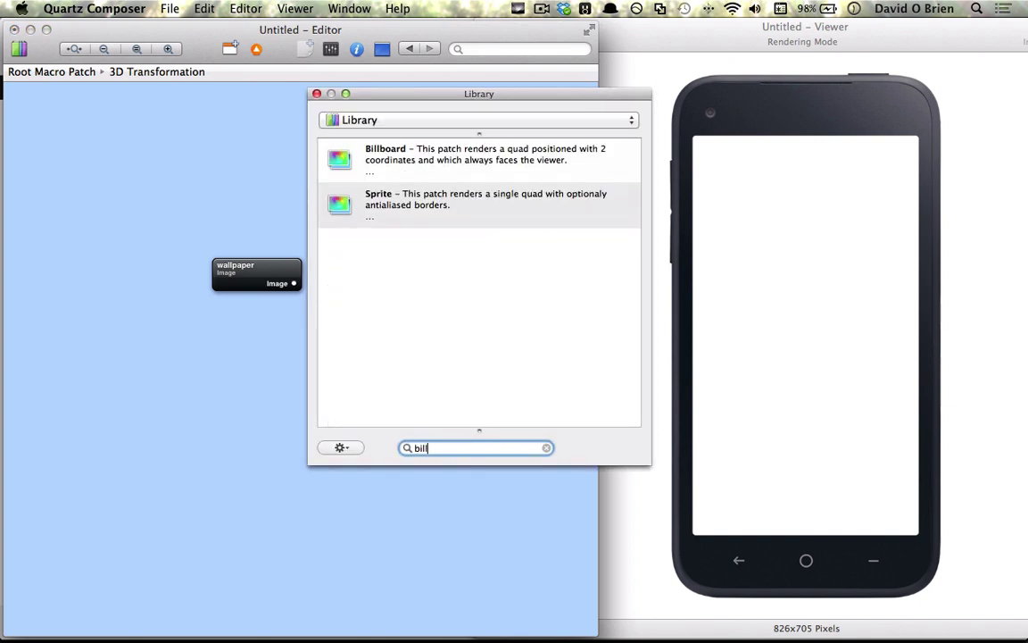
pyautogui.press('Up')
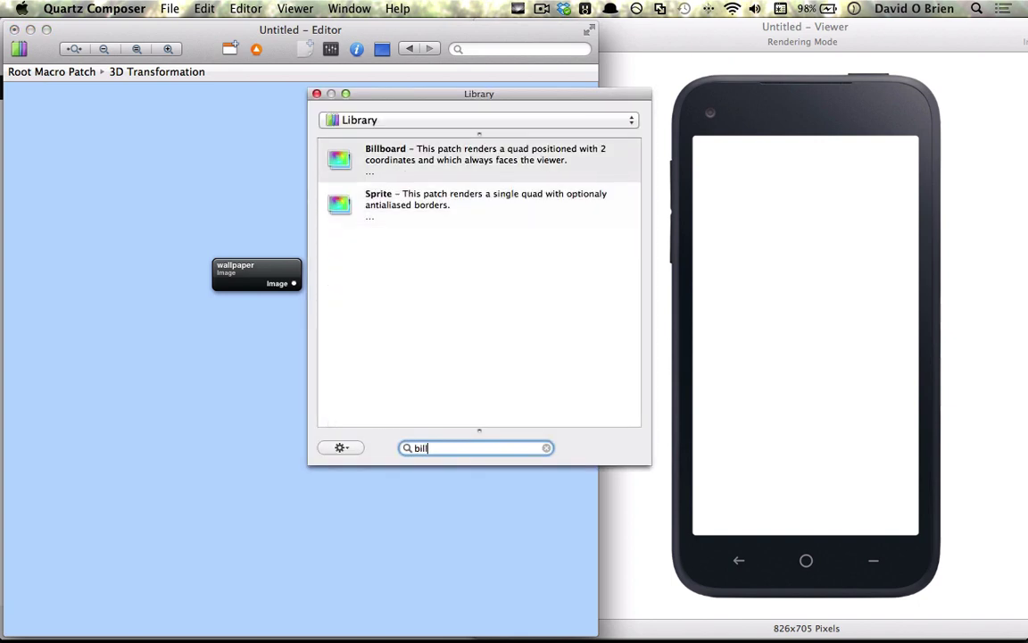
pyautogui.press('Return')
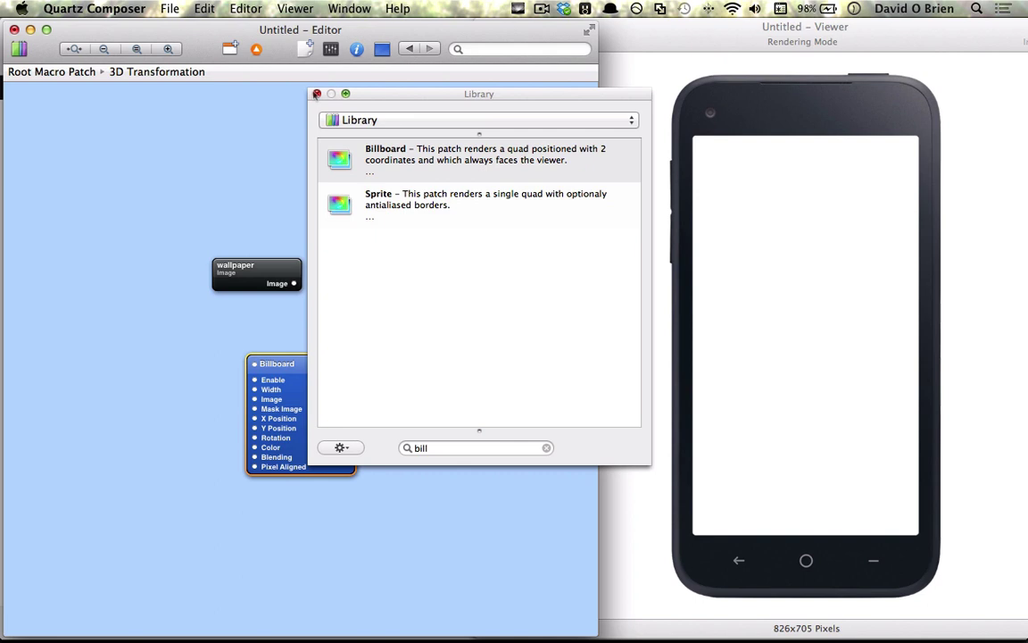
pyautogui.press('super+shift+l')
pyautogui.moveTo(316, 426); pyautogui.dragTo(414, 336)
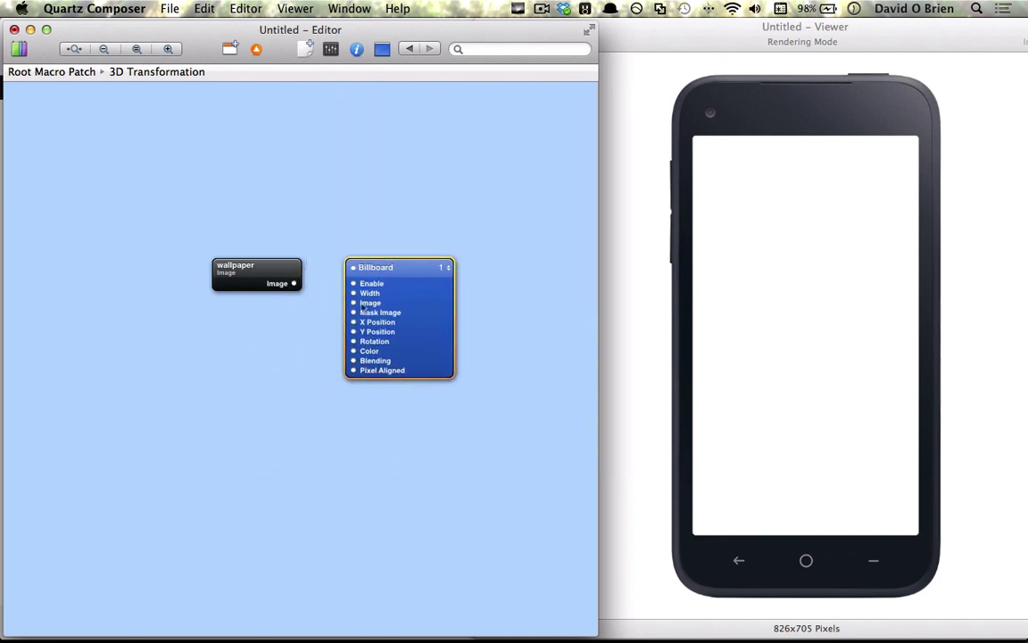
pyautogui.moveTo(295, 284); pyautogui.dragTo(354, 304)
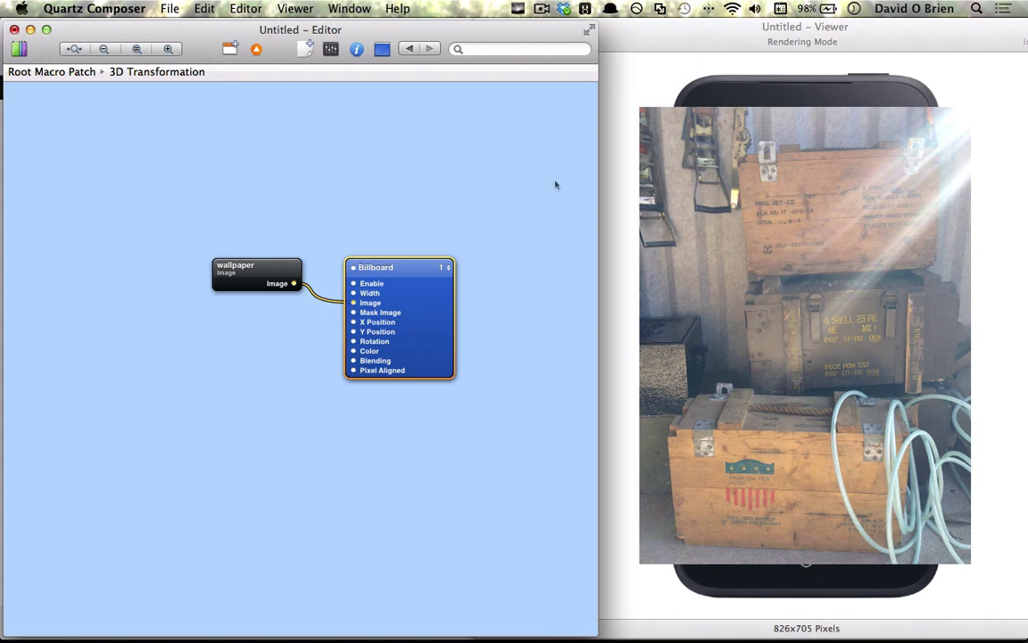
# - Set the wallpaper Billboard's Width to 0.8858
pyautogui.press('super+i')
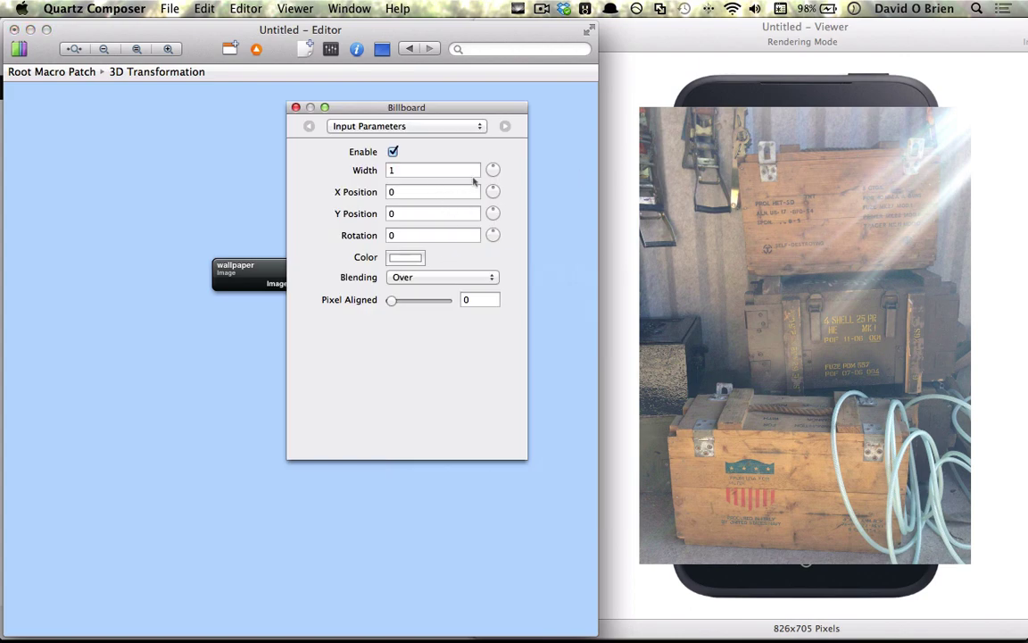
pyautogui.moveTo(491, 170); pyautogui.dragTo(482, 179)
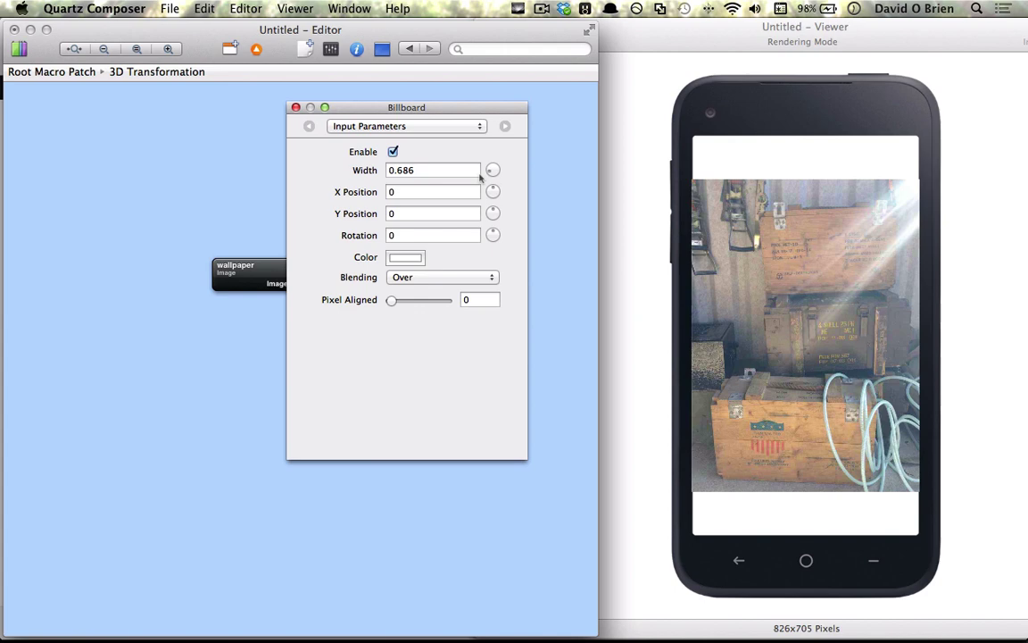
pyautogui.moveTo(481, 178); pyautogui.dragTo(484, 163)
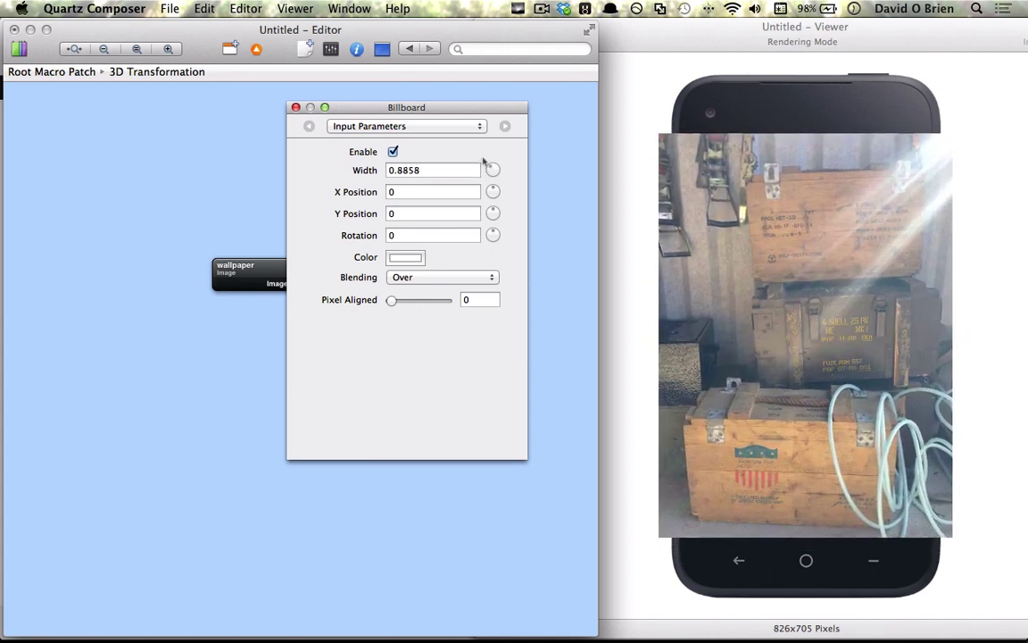
pyautogui.click(296, 107)
# - At the root, move the 3D Transformation to layer 2 so the phone frame draws over the wallpaper
pyautogui.click(256, 50)
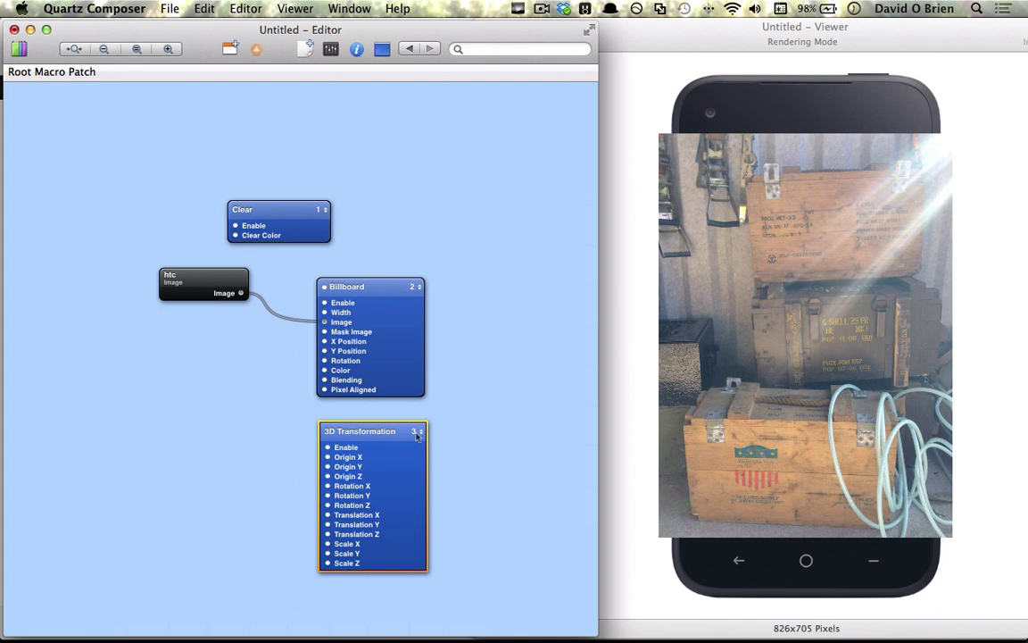
pyautogui.moveTo(417, 433)
pyautogui.click(416, 433)
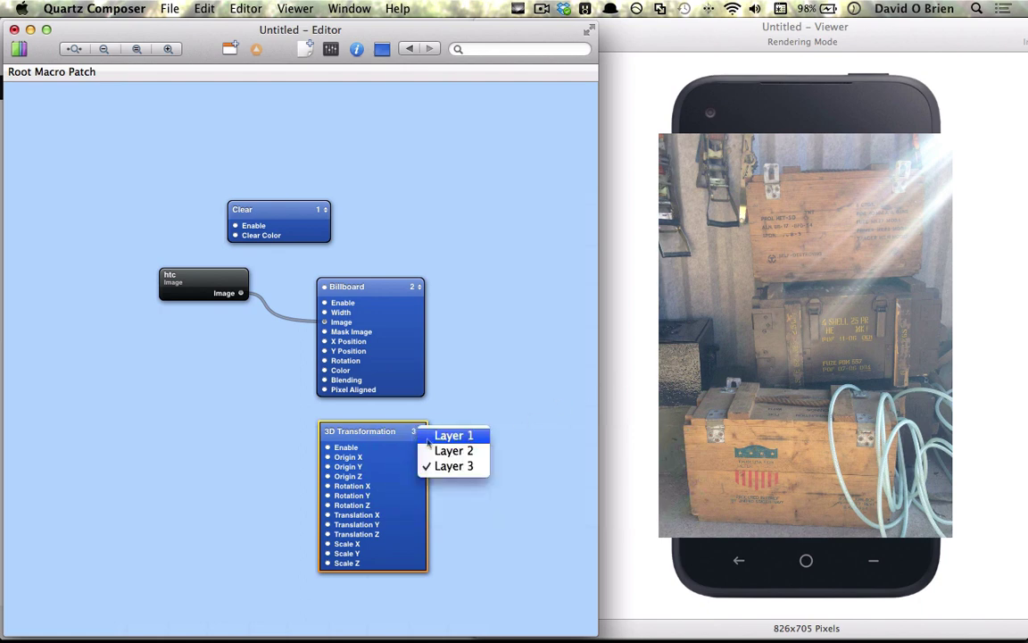
pyautogui.click(432, 450)
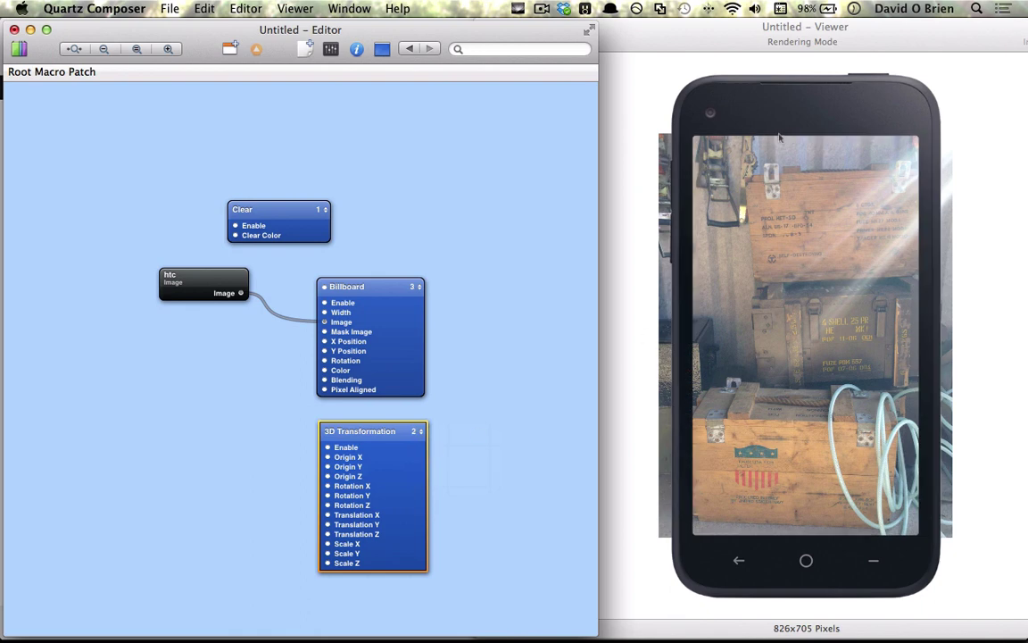
pyautogui.moveTo(386, 468); pyautogui.dragTo(399, 468)
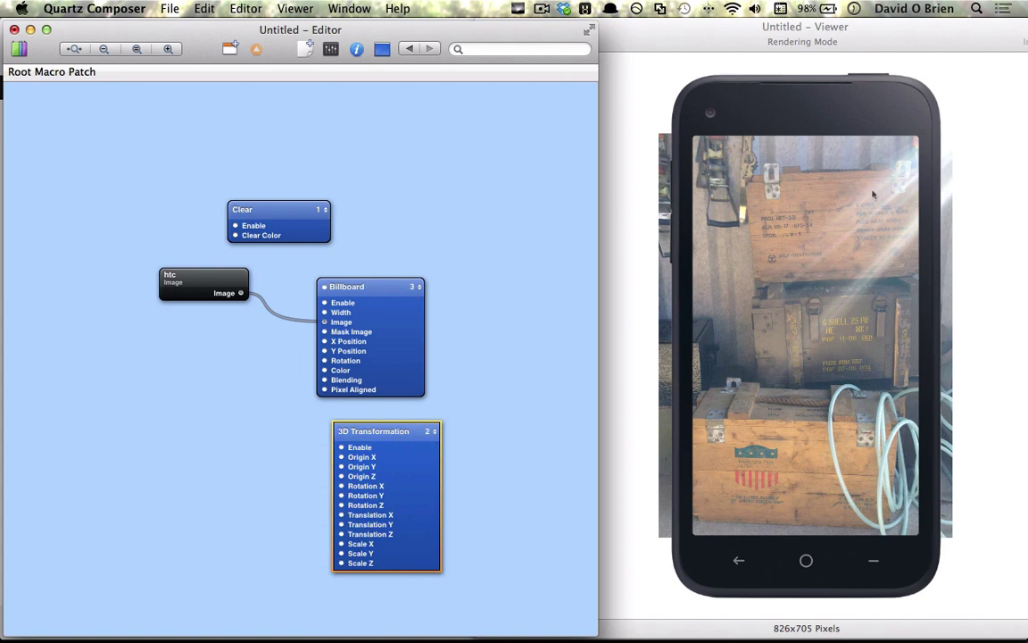
pyautogui.hscroll(1, 440, 359)
pyautogui.hscroll(3, 440, 359)
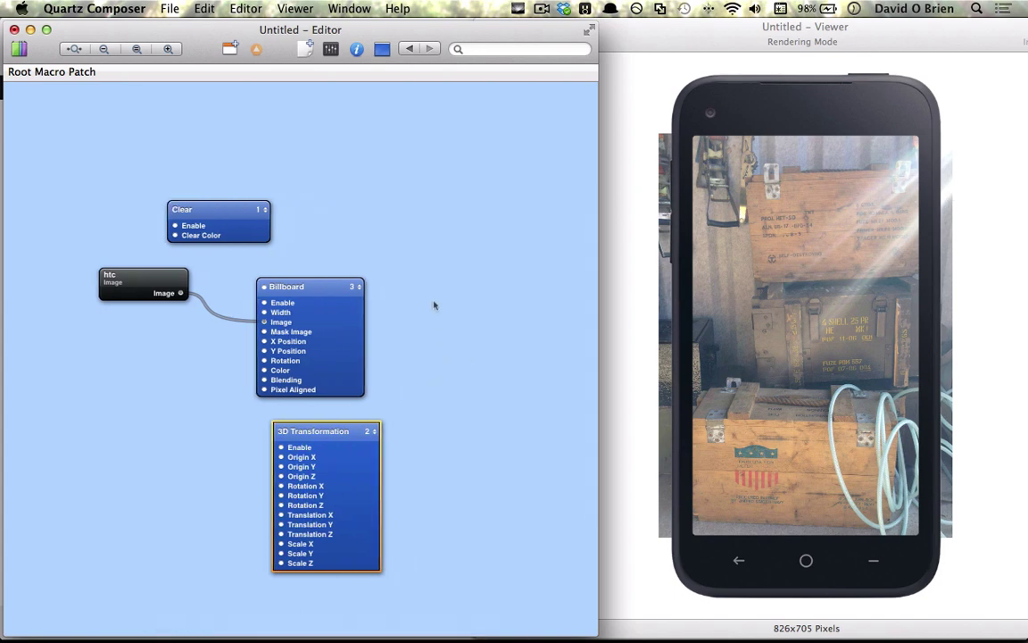
pyautogui.press('super+Return')
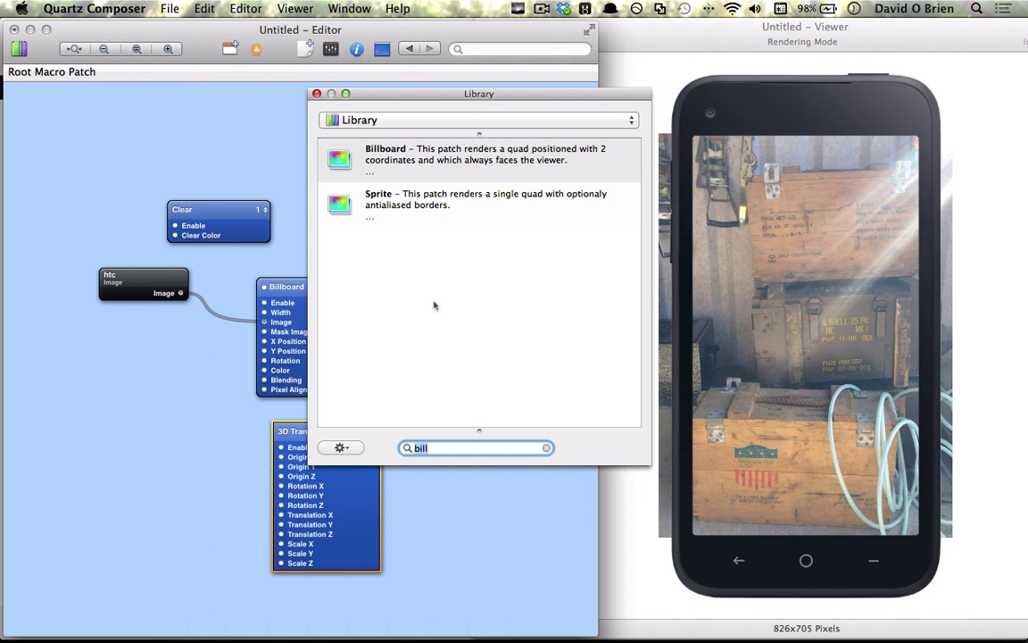
# - Add a Sprite patch and place it beside the Billboard
pyautogui.press('Down')
pyautogui.press('Return')
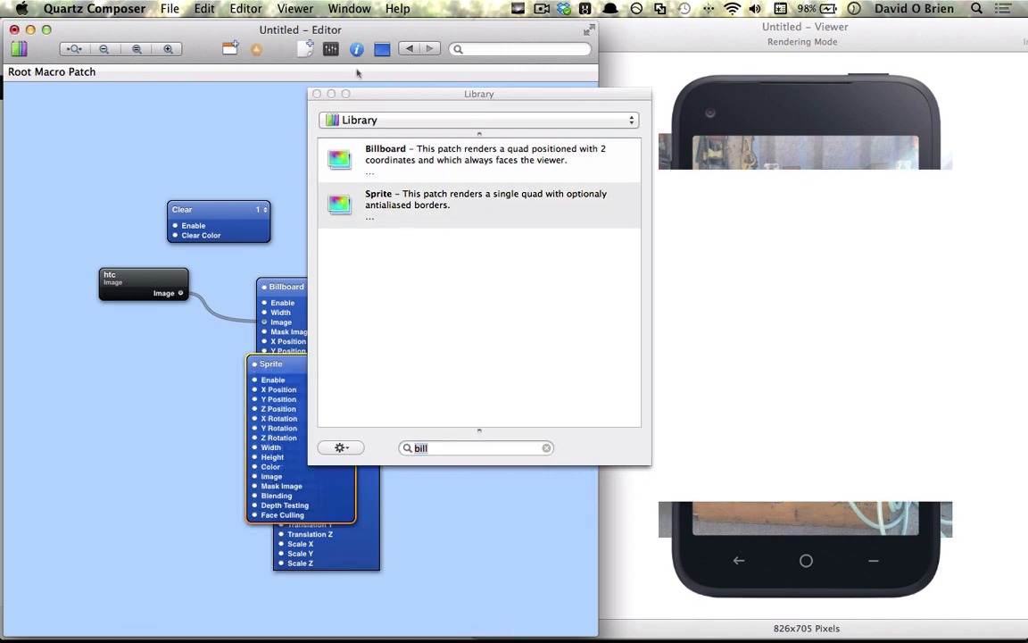
pyautogui.click(317, 94)
pyautogui.moveTo(326, 387); pyautogui.dragTo(491, 280)
# - Try a Render in Image patch, look inside it, then delete it
pyautogui.press('super+Return')
pyautogui.write('render')
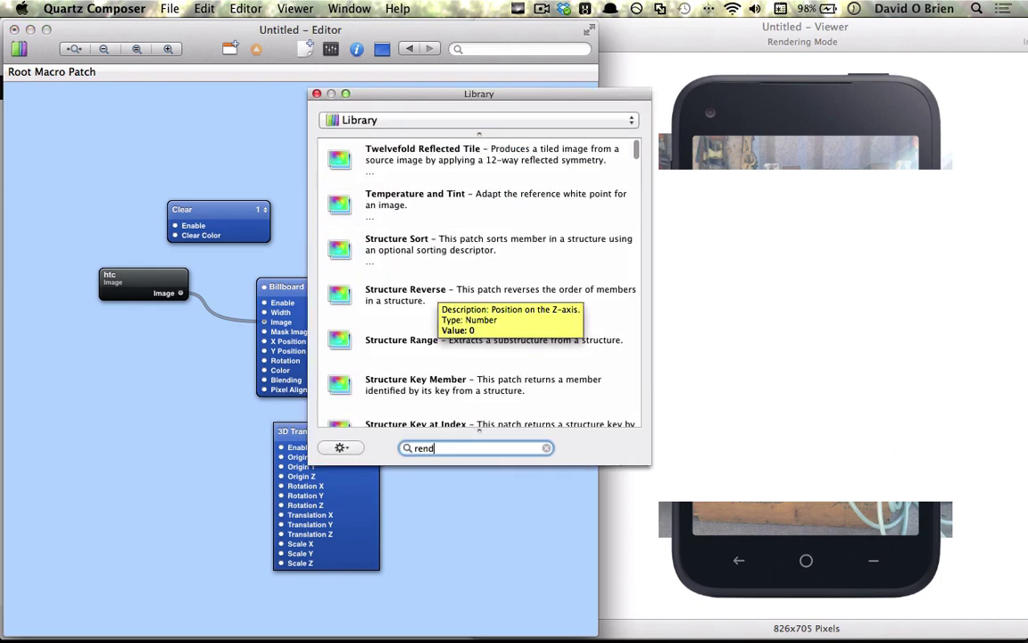
pyautogui.press('Up')
pyautogui.press('Up')
pyautogui.press('Up')
pyautogui.press('Up')
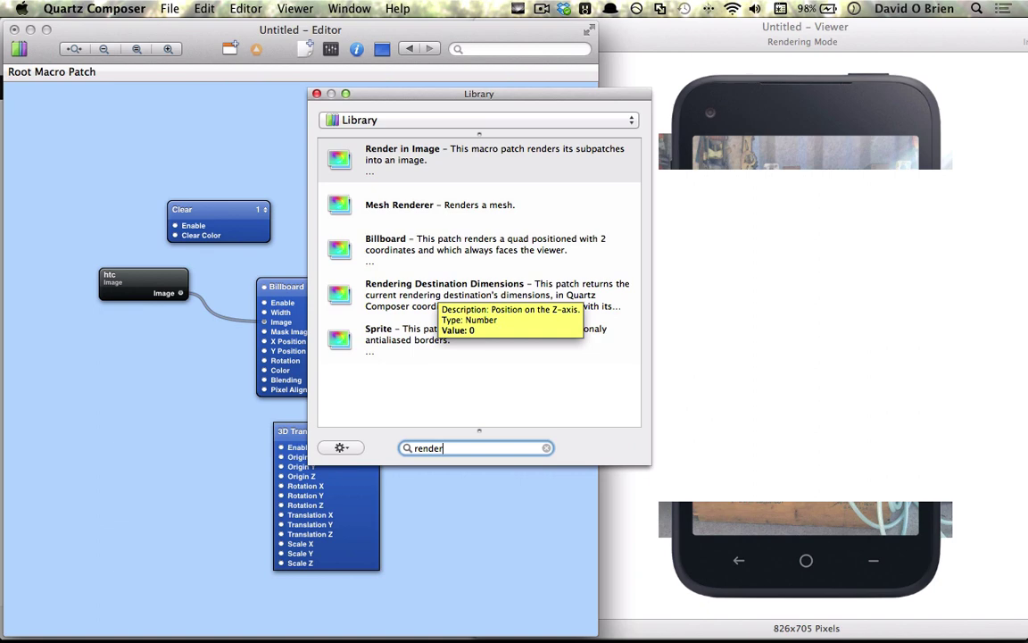
pyautogui.press('Return')
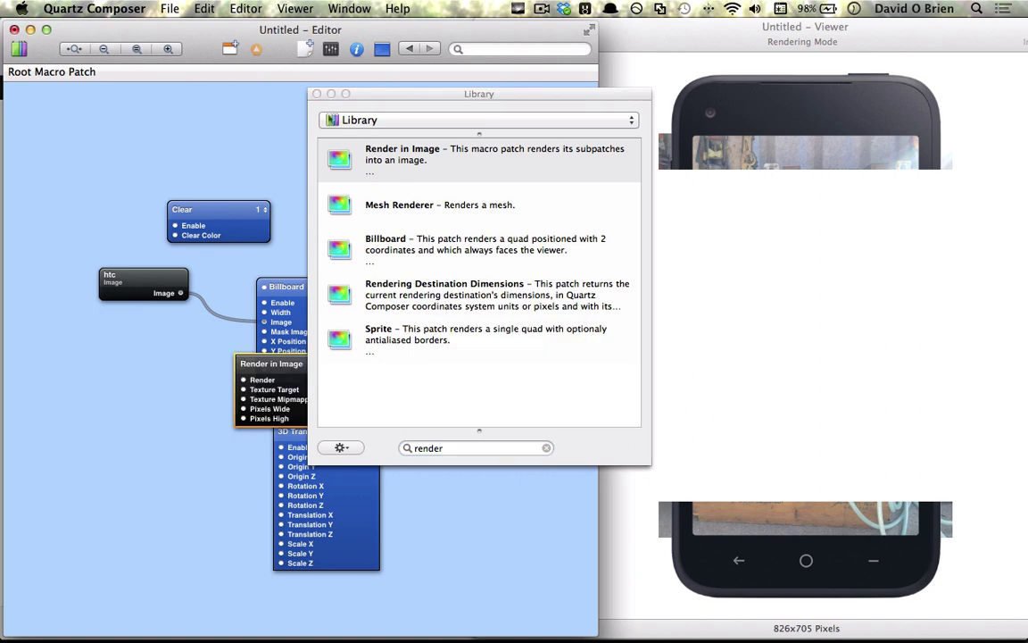
pyautogui.click(317, 93)
pyautogui.moveTo(275, 357); pyautogui.dragTo(143, 405)
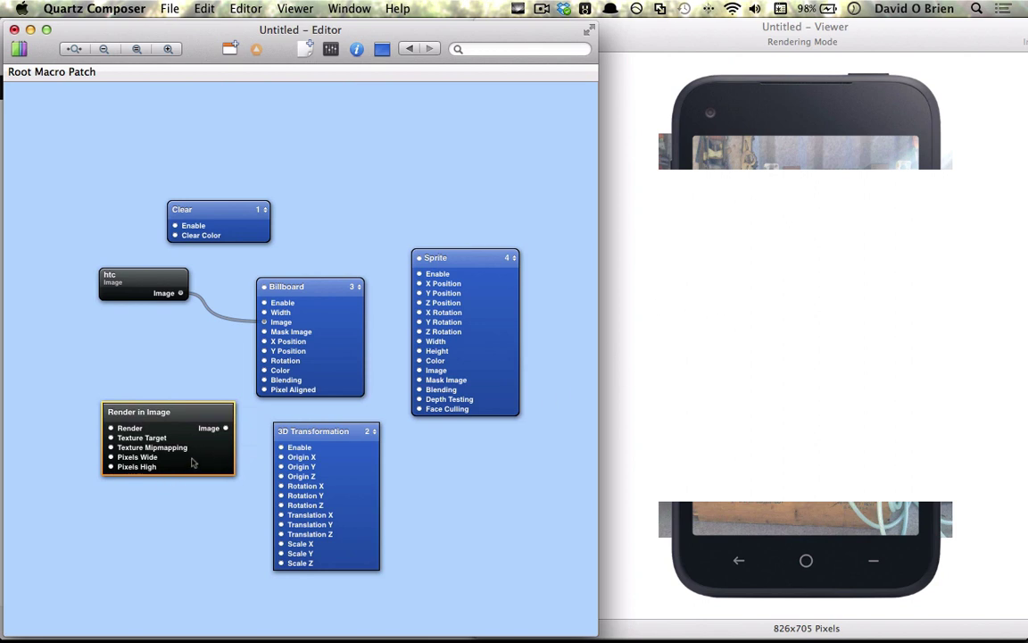
pyautogui.click(253, 432)
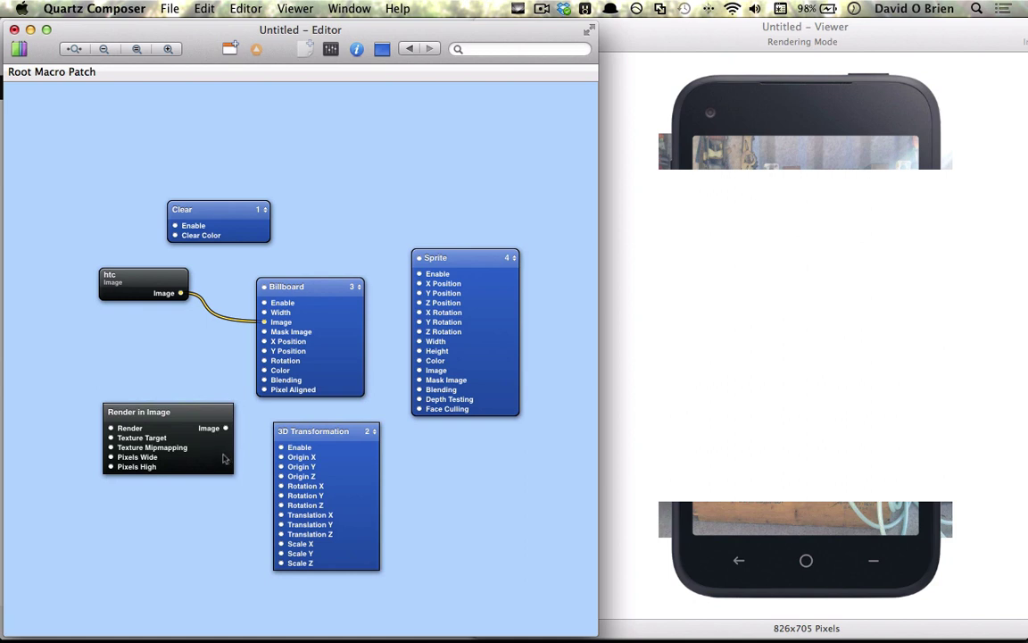
pyautogui.doubleClick(224, 458)
pyautogui.click(229, 48)
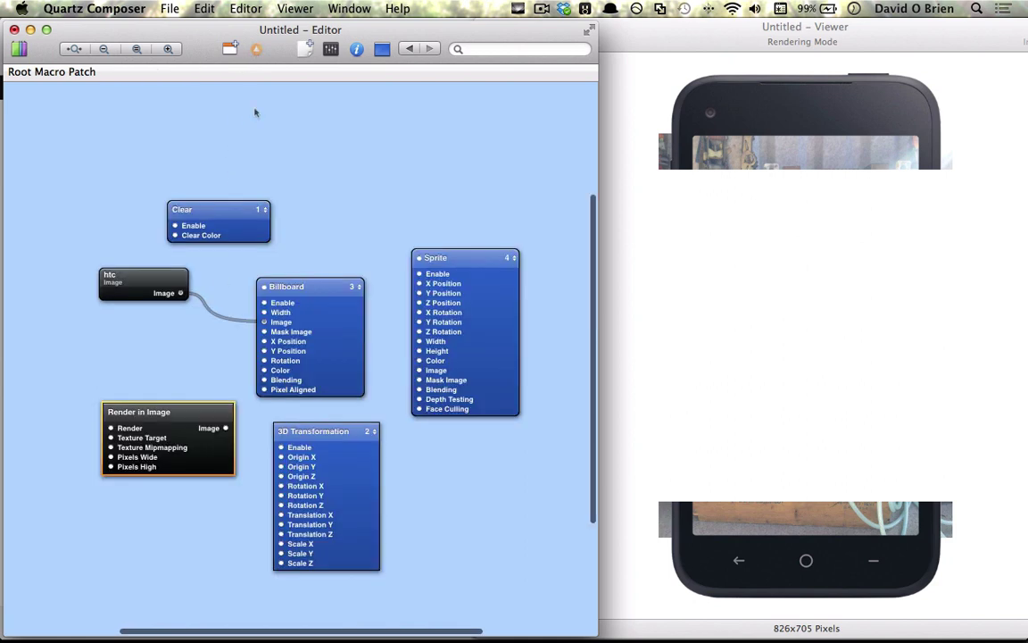
pyautogui.moveTo(198, 446); pyautogui.dragTo(193, 466)
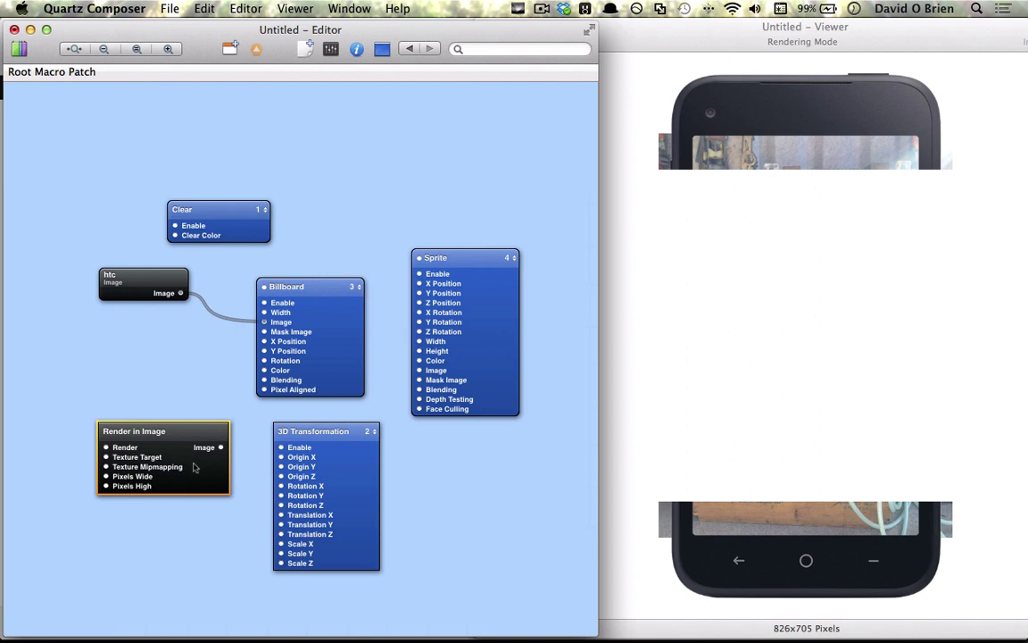
pyautogui.press('BackSpace')
pyautogui.moveTo(450, 329); pyautogui.dragTo(441, 340)
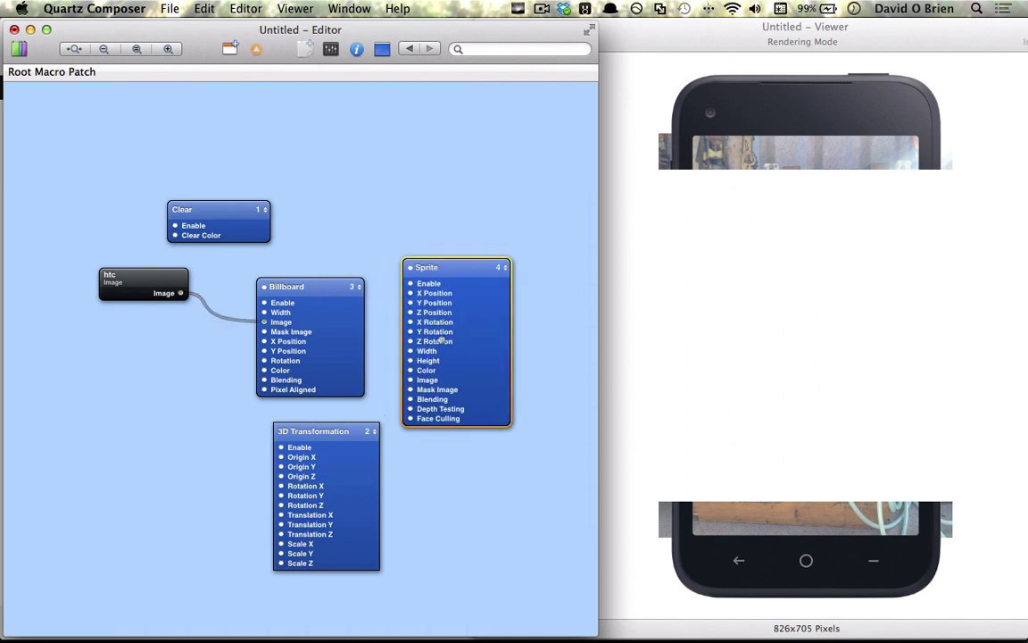
# - Set the Sprite's Width 0.4388, Height 1.297 and X Position 0.6136
pyautogui.press('super+i')
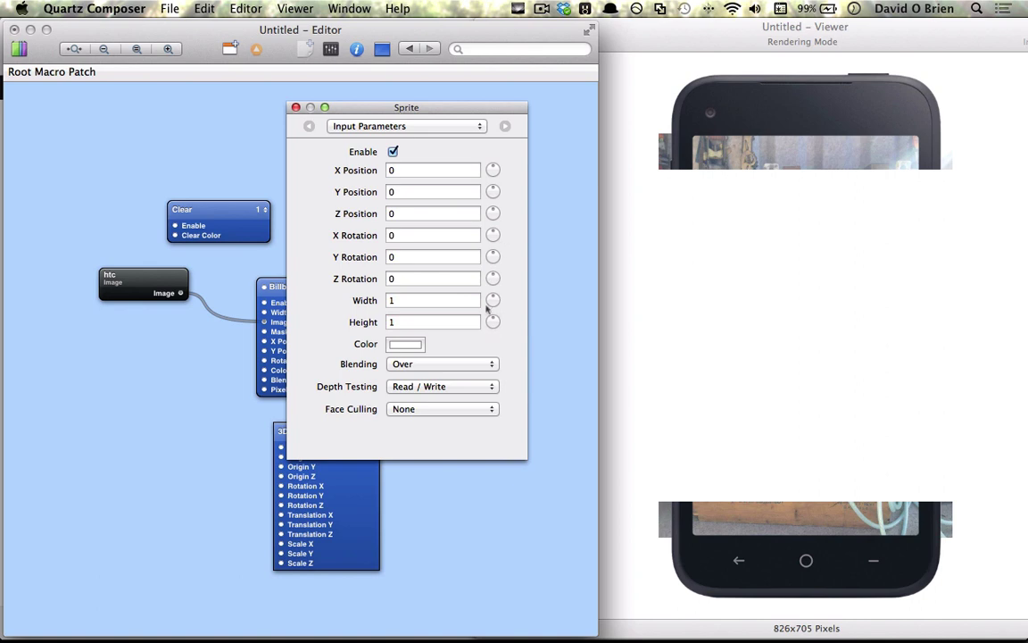
pyautogui.moveTo(487, 307); pyautogui.dragTo(529, 336)
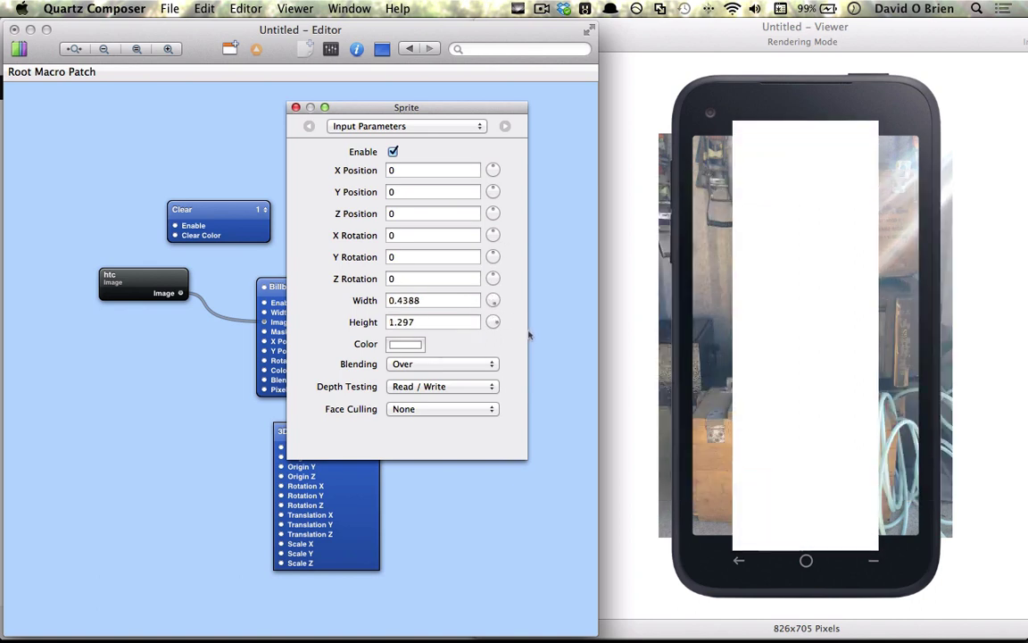
pyautogui.moveTo(492, 169); pyautogui.dragTo(378, 236)
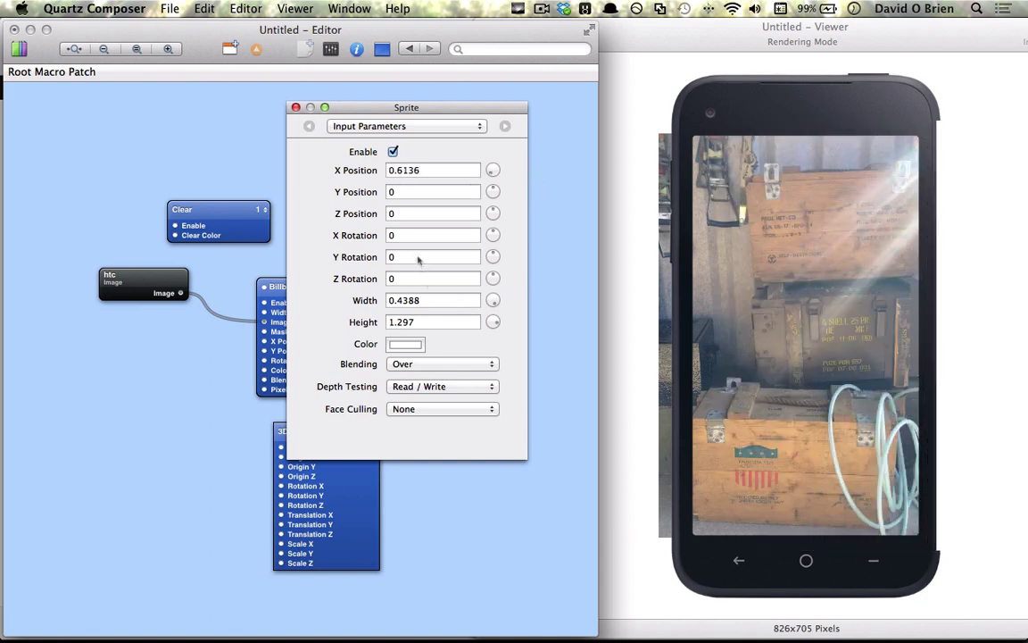
pyautogui.click(296, 108)
# - Put the Sprite on layer 3, between the wallpaper and the phone frame
pyautogui.click(501, 267)
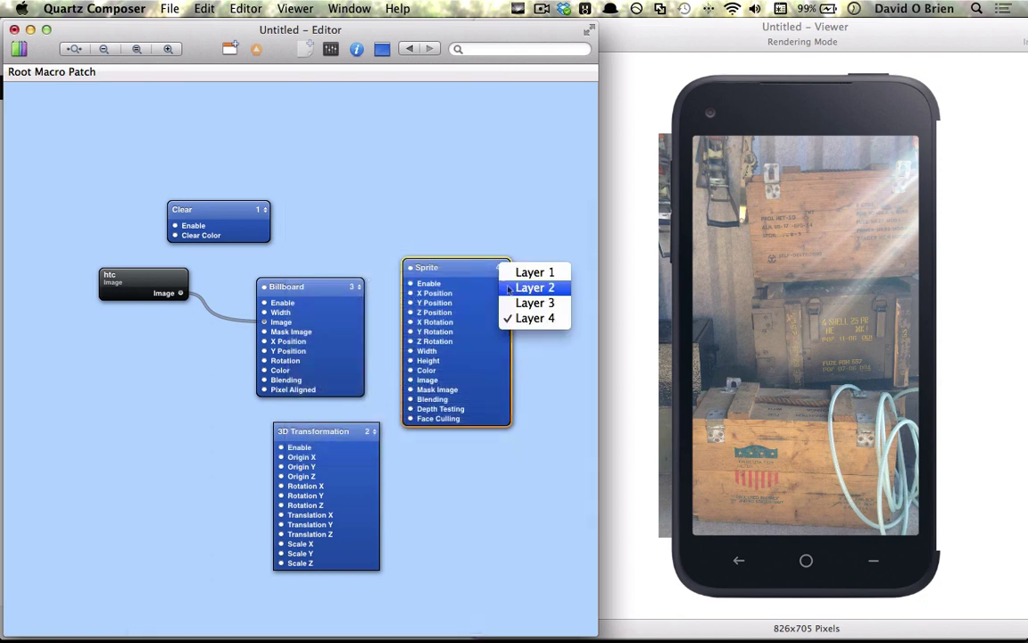
pyautogui.click(534, 287)
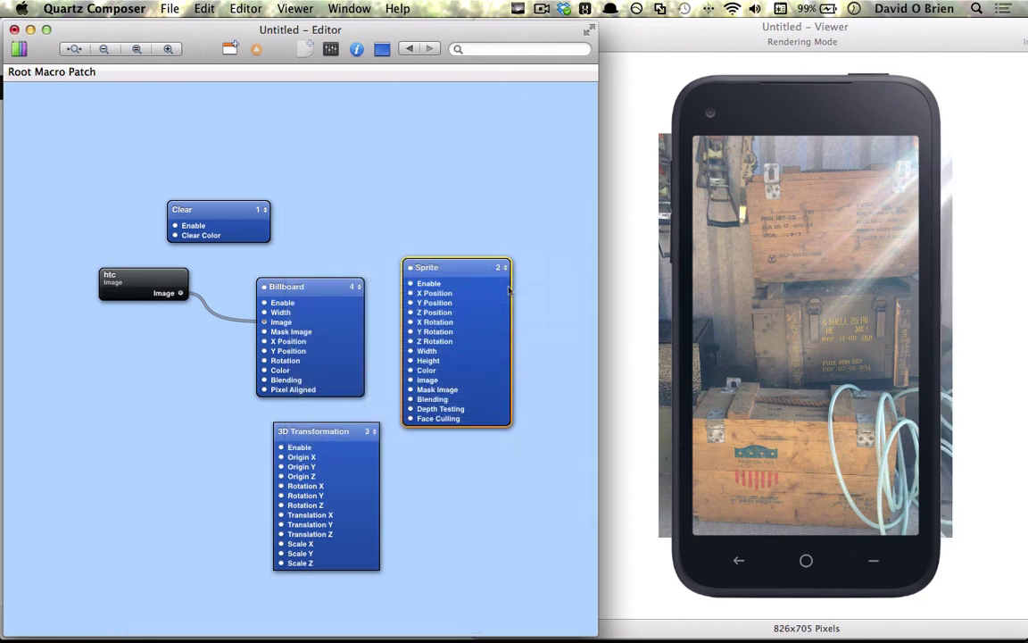
pyautogui.click(501, 266)
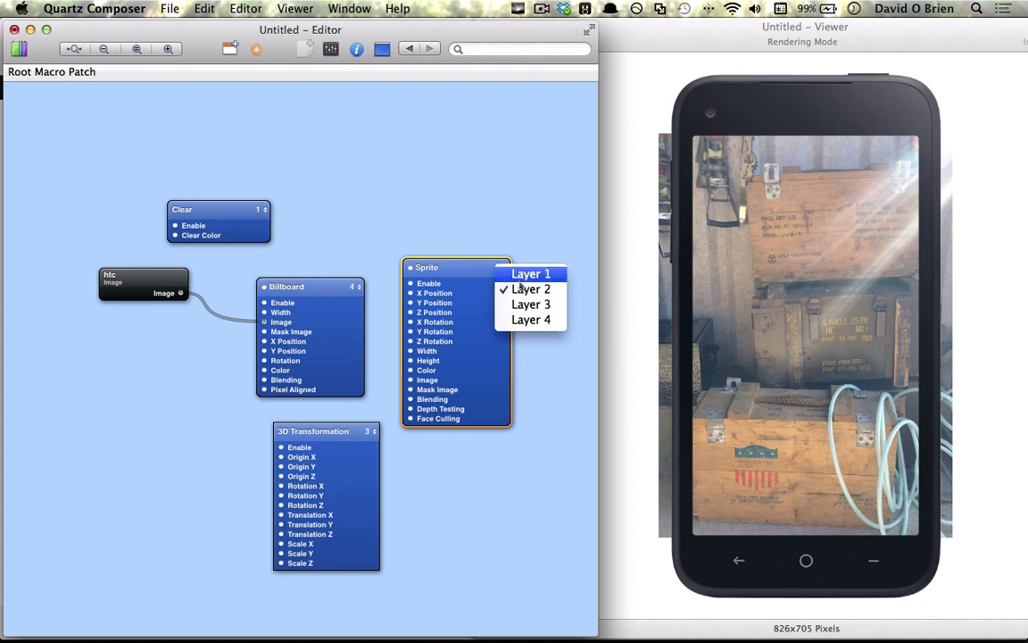
pyautogui.click(523, 302)
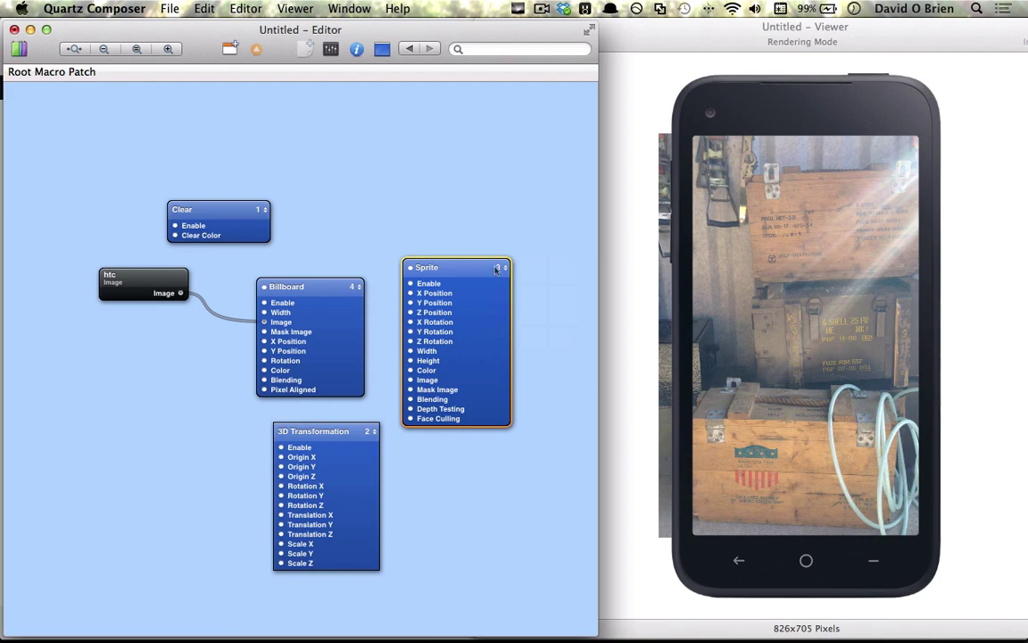
# - Move the htc image patch above Billboard and Option-drag a Sprite copy to Billboard's left
pyautogui.moveTo(335, 300); pyautogui.dragTo(345, 301)
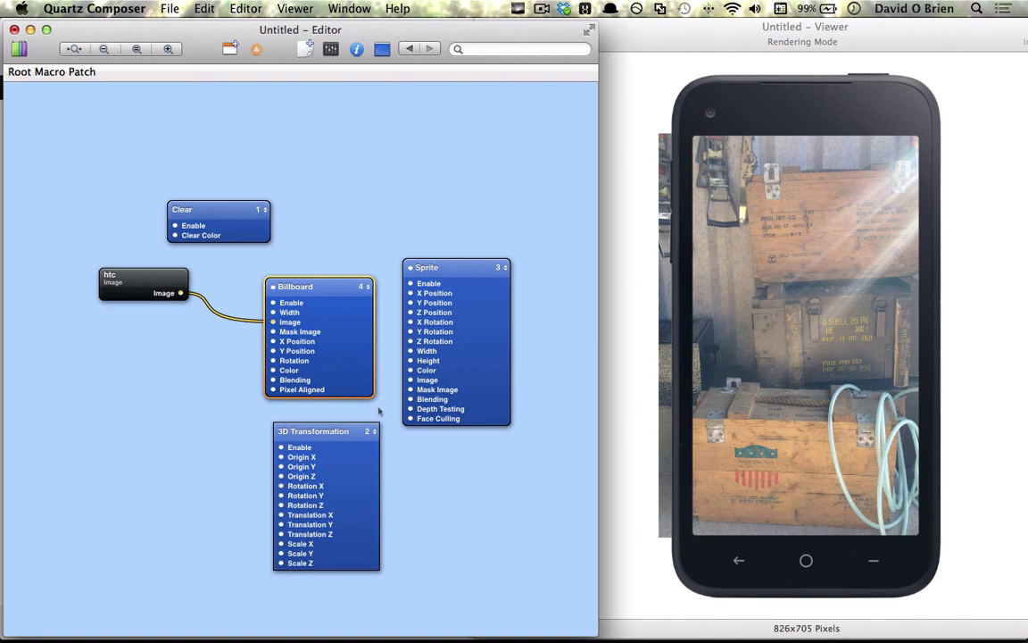
pyautogui.click(483, 286)
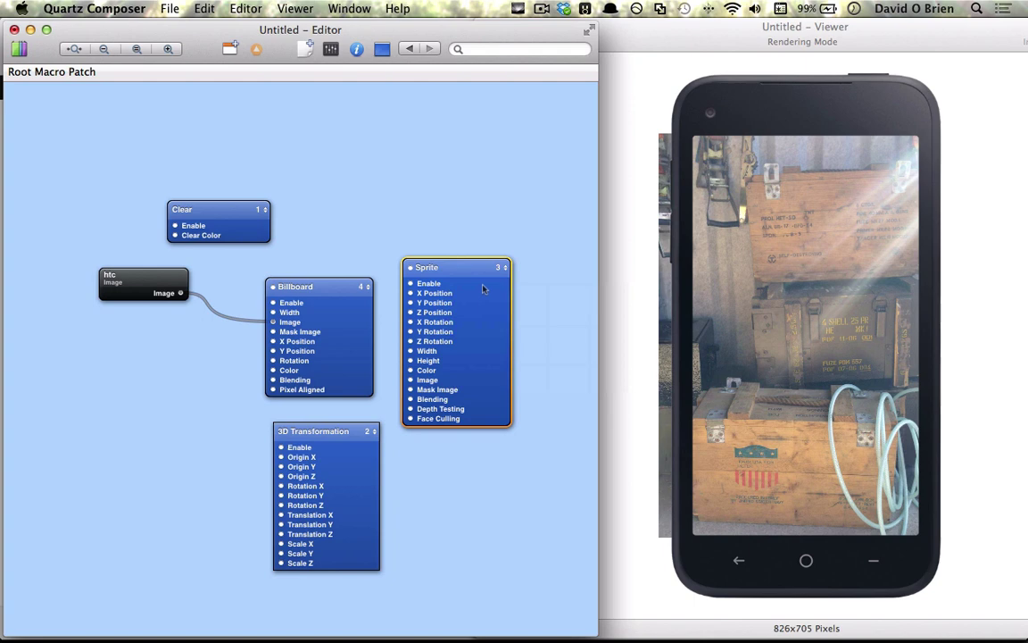
pyautogui.moveTo(116, 279); pyautogui.dragTo(291, 250)
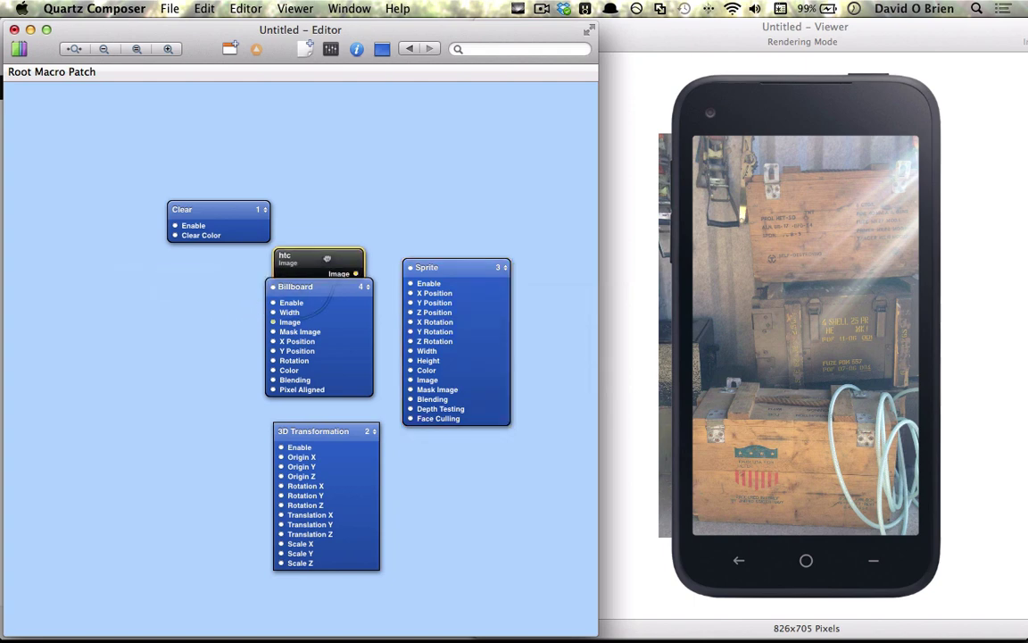
pyautogui.click(470, 289)
pyautogui.moveTo(470, 289); pyautogui.dragTo(215, 292)
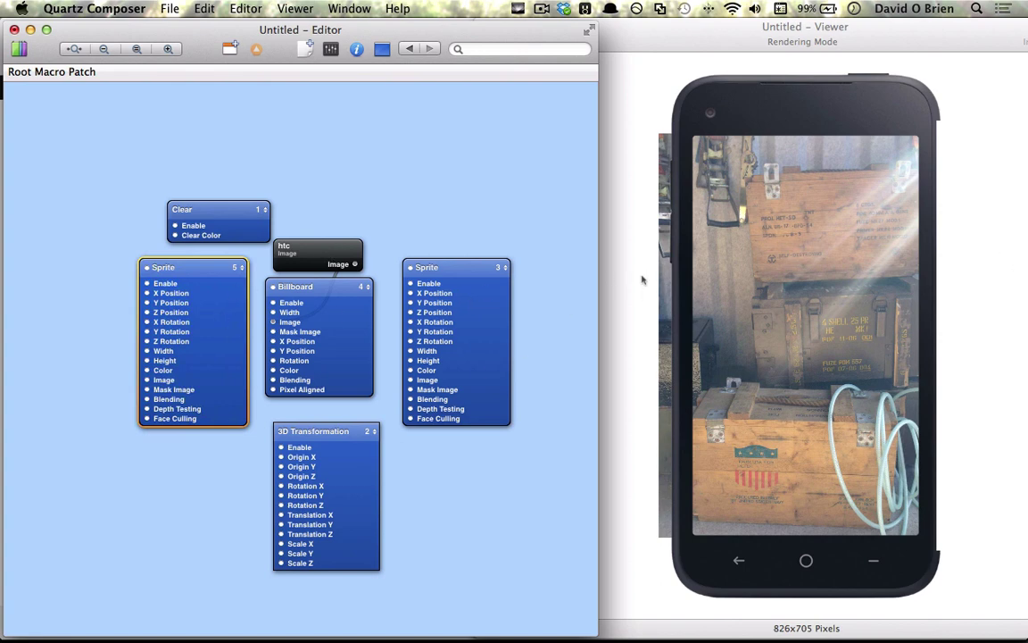
# - Set the copied Sprite's X Position to -0.6136 and put it on layer 4
pyautogui.doubleClick(212, 285)
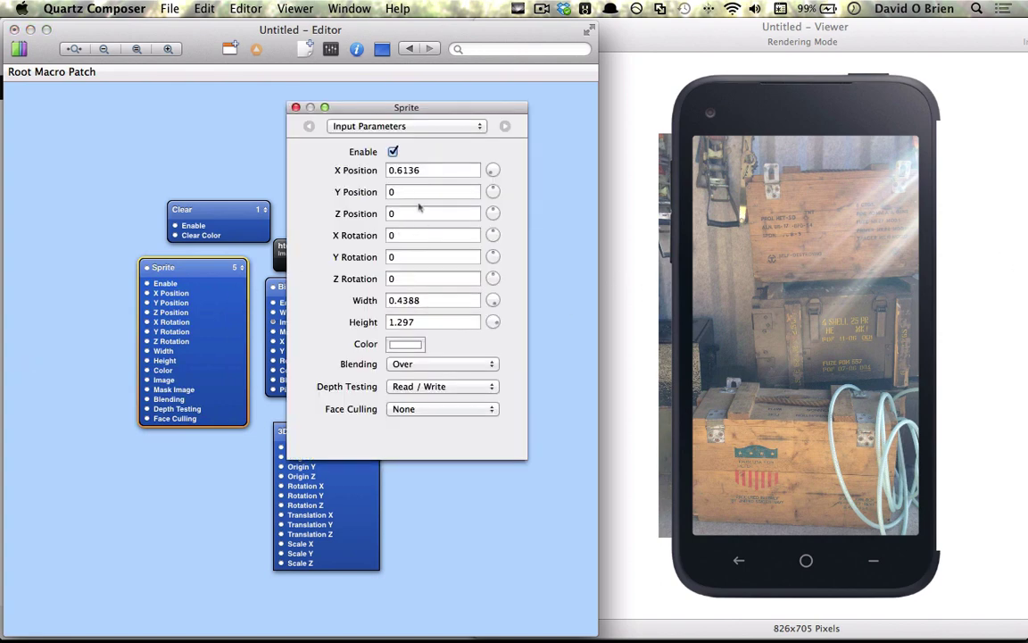
pyautogui.click(386, 169)
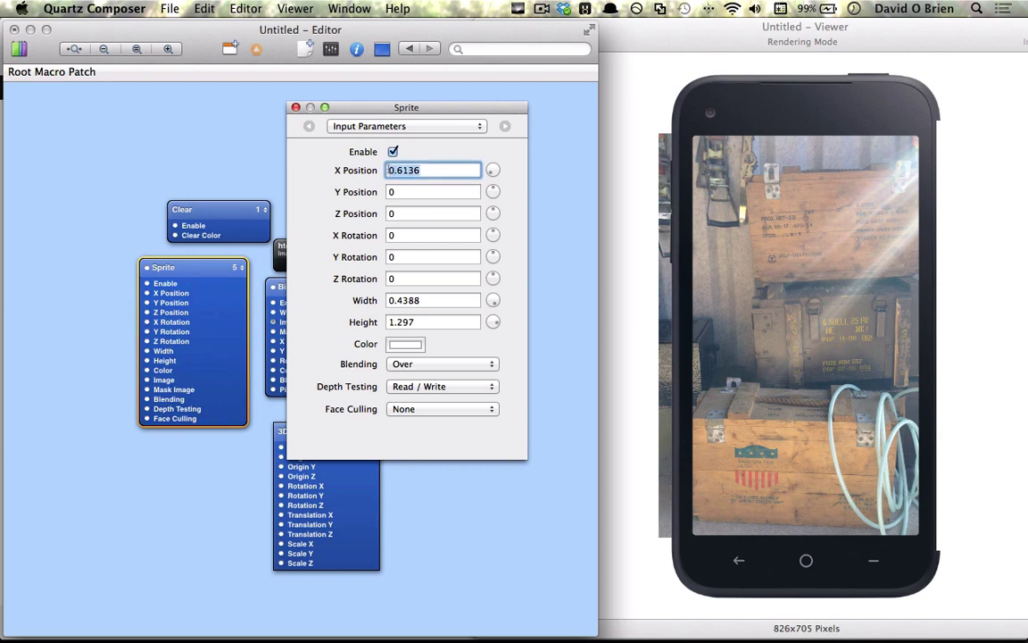
pyautogui.click(408, 170)
pyautogui.click(388, 169)
pyautogui.write('-')
pyautogui.press('Return')
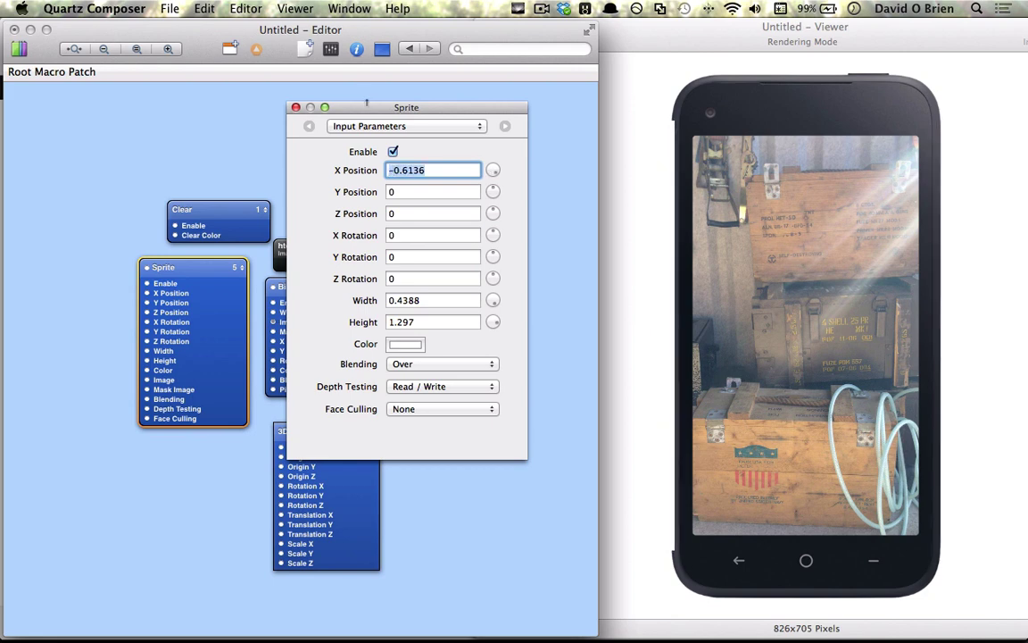
pyautogui.click(296, 108)
pyautogui.click(239, 267)
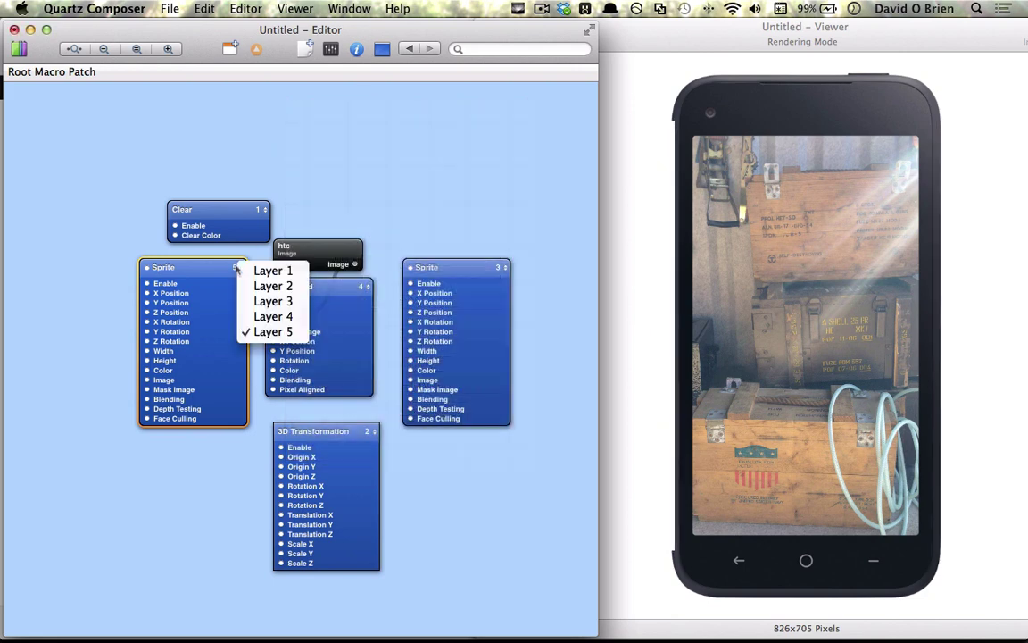
pyautogui.click(260, 316)
# - Check the Viewer, then open the 3D Transformation macro
pyautogui.click(805, 207)
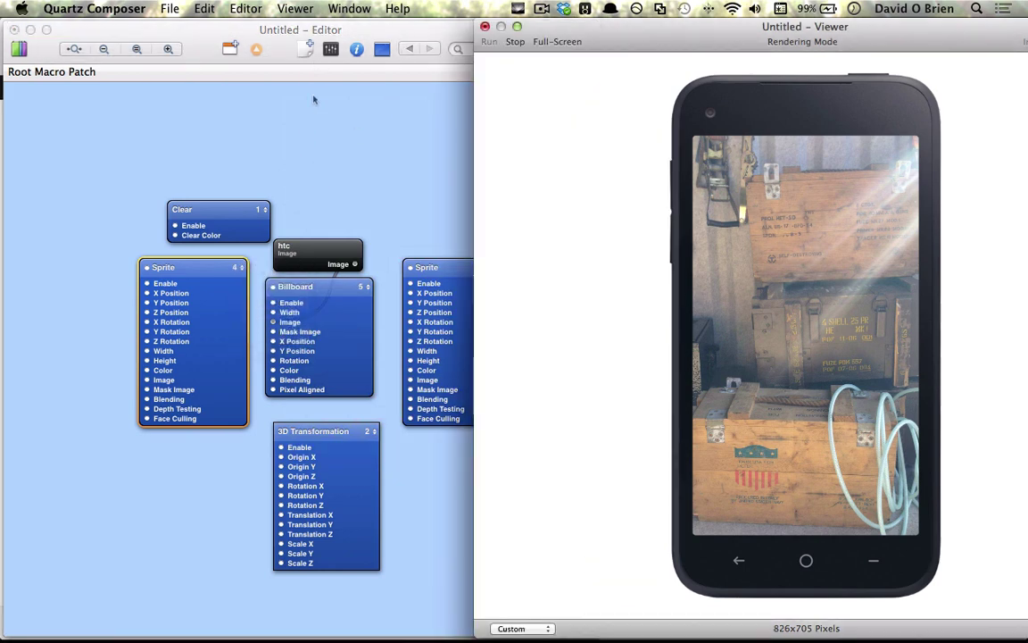
pyautogui.click(283, 87)
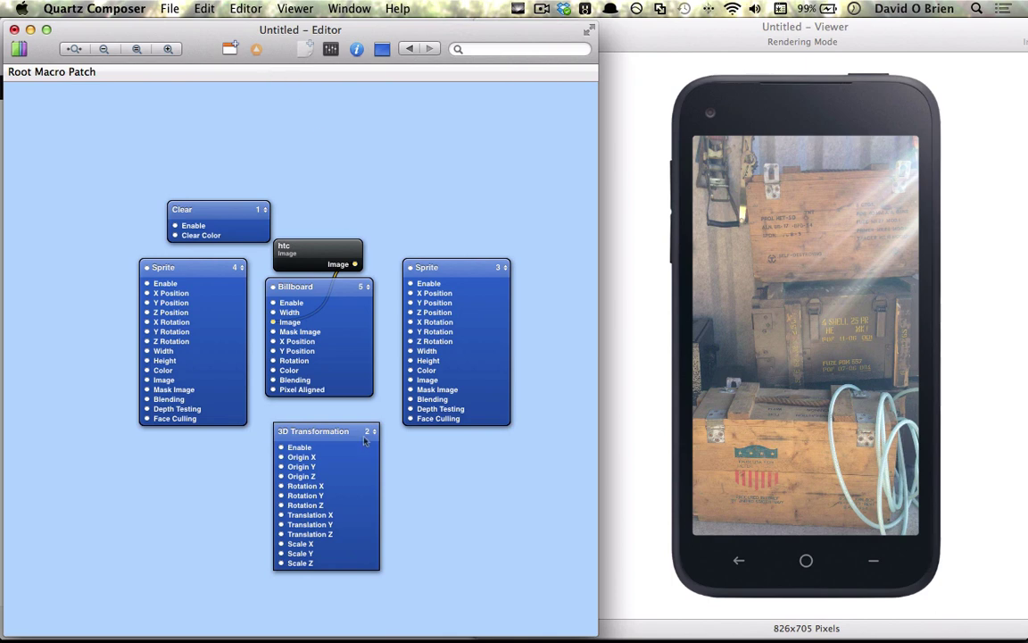
pyautogui.doubleClick(318, 426)
pyautogui.scroll(-3, 409, 418)
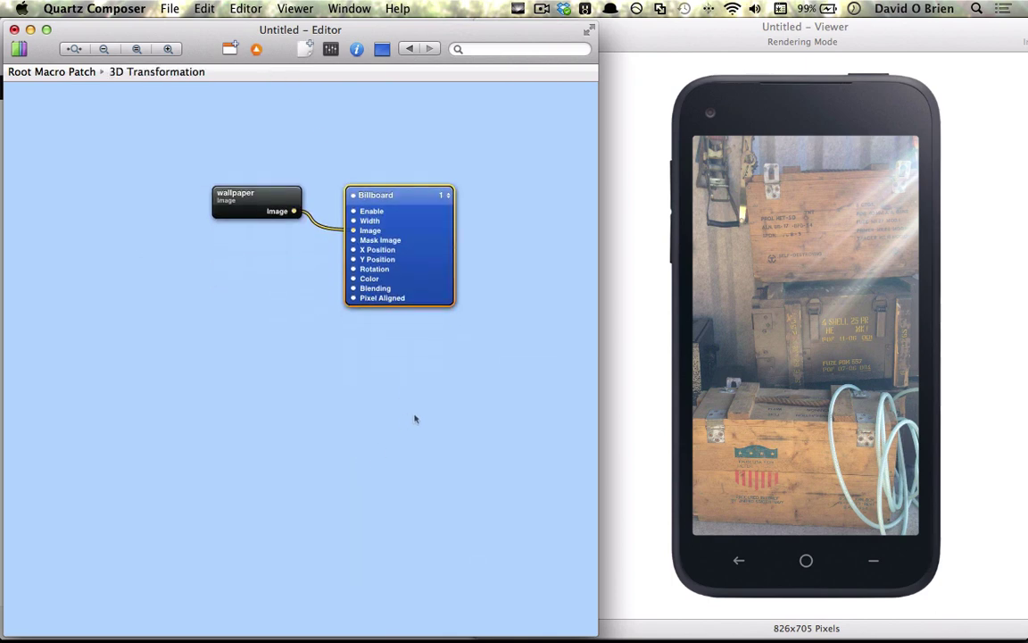